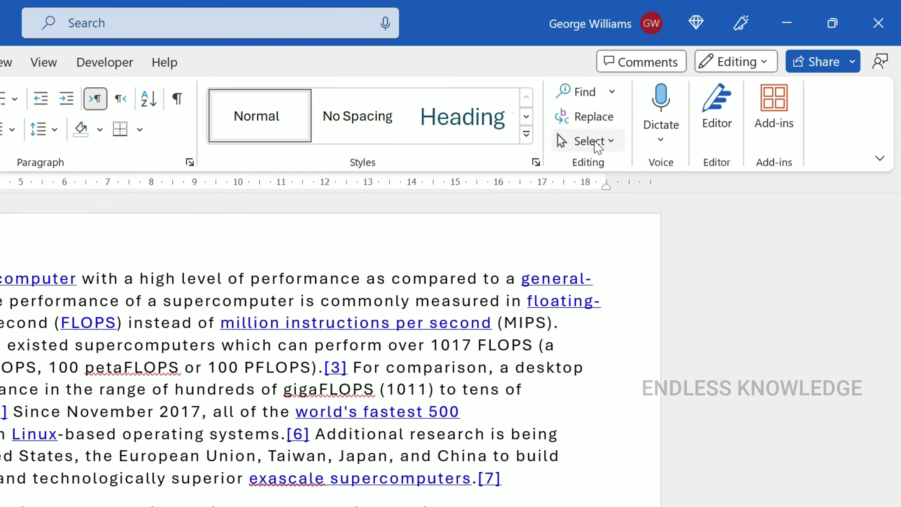
{"action": "left_click", "coordinate": [613, 92]}
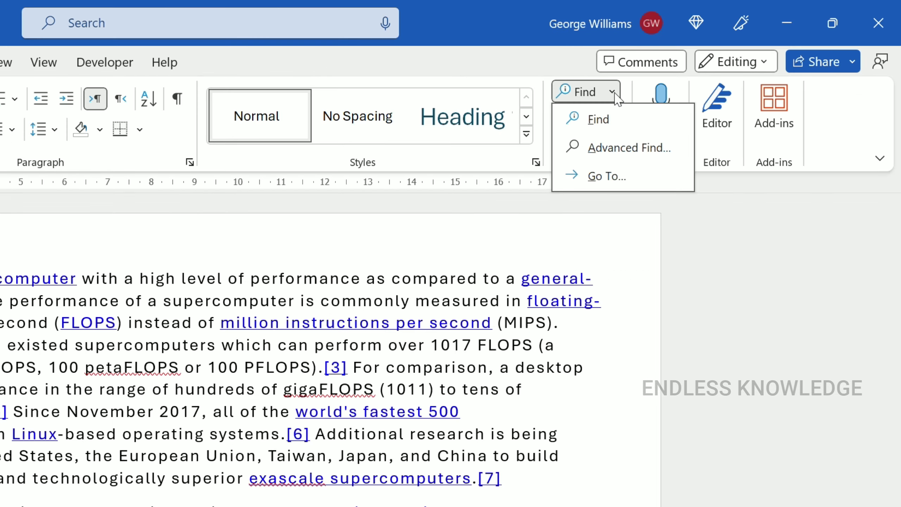
{"action": "left_click", "coordinate": [621, 149]}
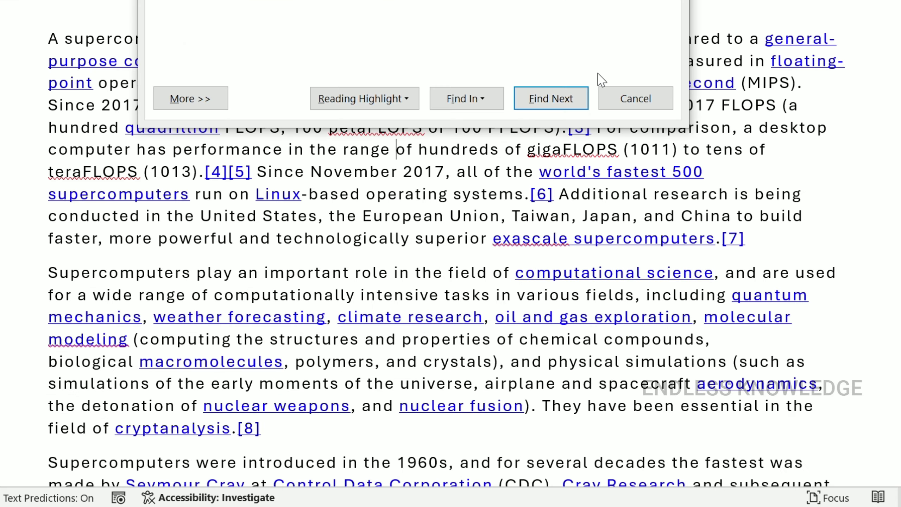
{"action": "left_click", "coordinate": [636, 98]}
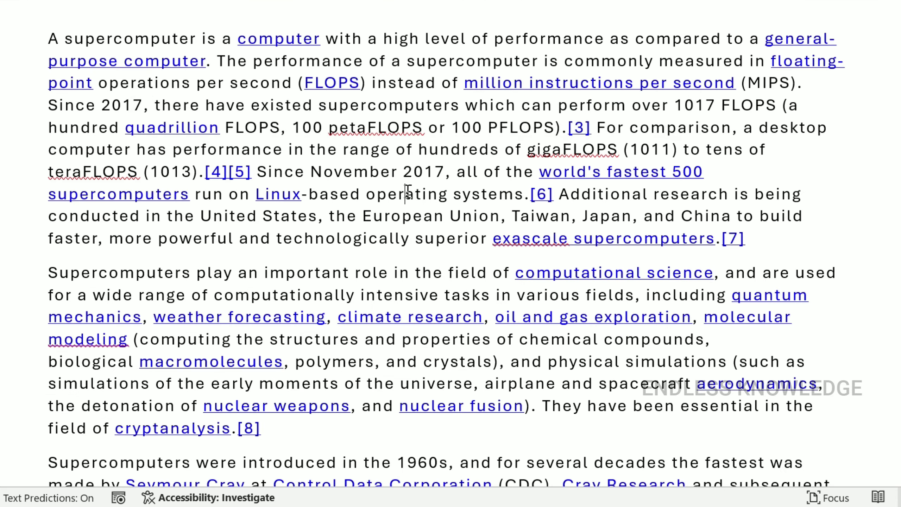
Step: Open Find and Replace in replace mode with its extended search options shown, leaving Use wildcards enabled
{"action": "left_click", "coordinate": [408, 192]}
{"action": "key", "text": "ctrl+h"}
{"action": "left_click_drag", "start_coordinate": [361, 0], "coordinate": [365, 33]}
{"action": "left_click", "coordinate": [201, 224]}
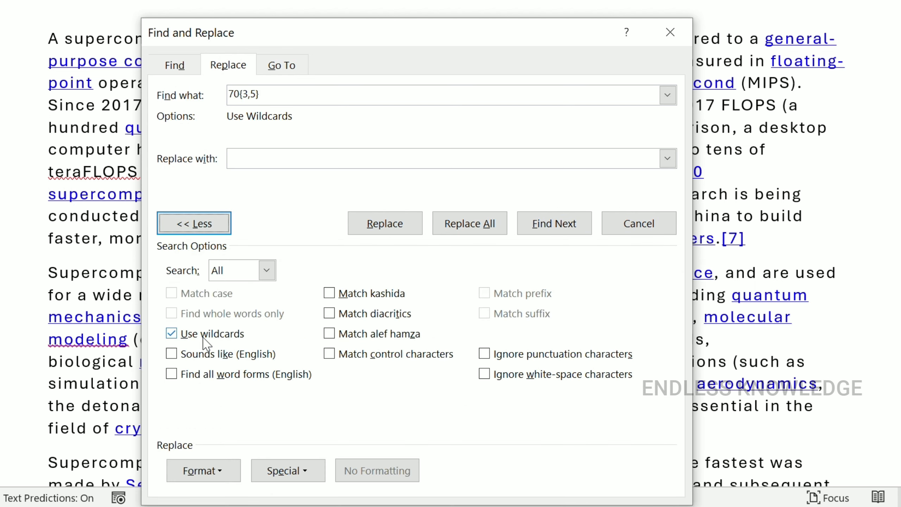
{"action": "left_click", "coordinate": [204, 338]}
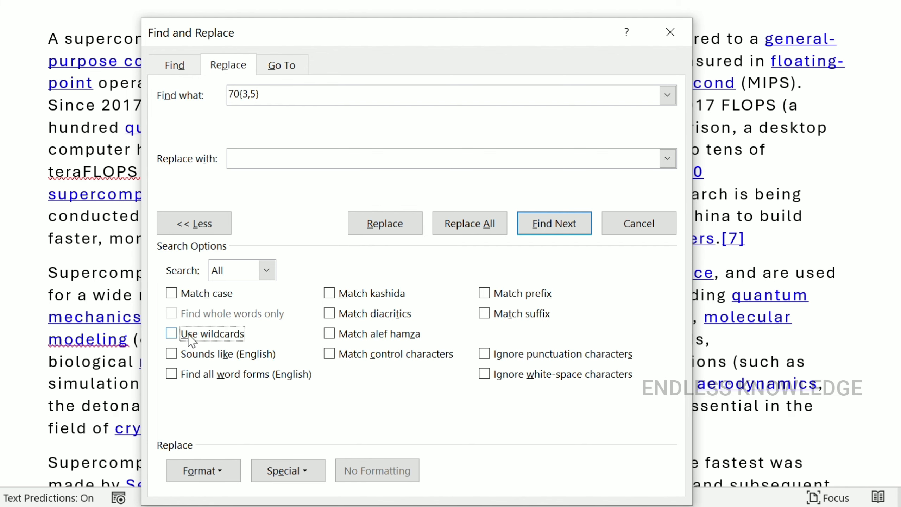
{"action": "left_click", "coordinate": [191, 339]}
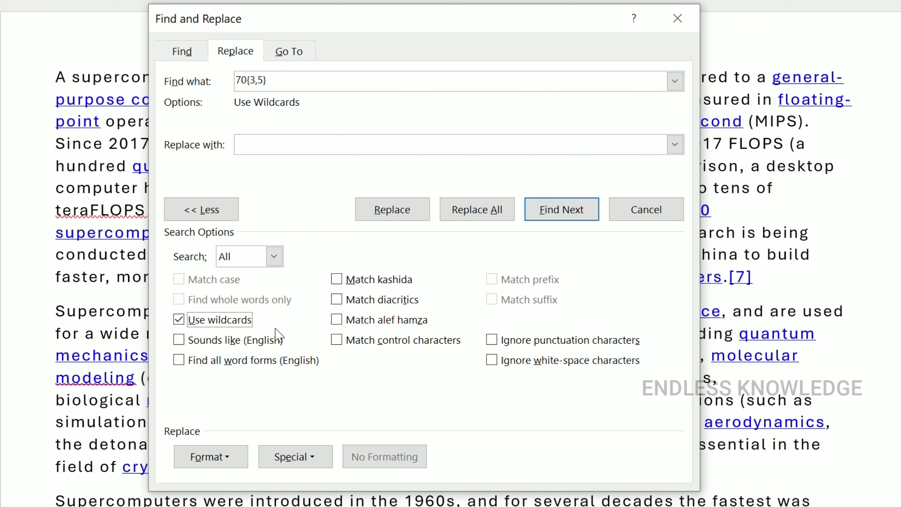
Step: Review the special wildcard characters available for searching, compare the find and replace modes, and switch to find mode
{"action": "left_click", "coordinate": [300, 458]}
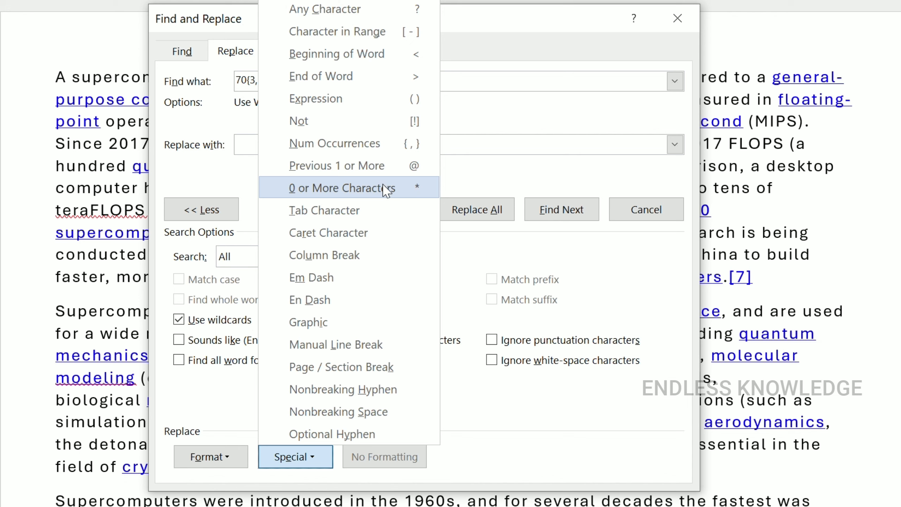
{"action": "left_click", "coordinate": [241, 119]}
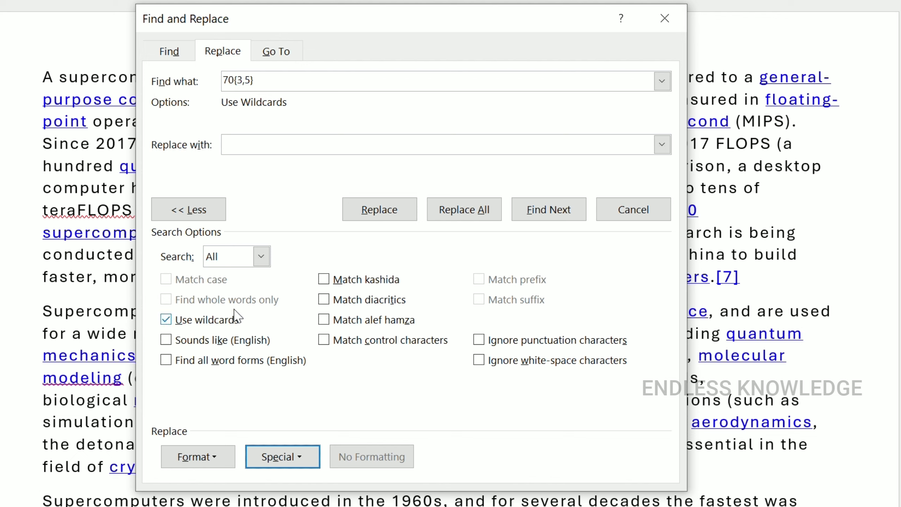
{"action": "left_click", "coordinate": [169, 53]}
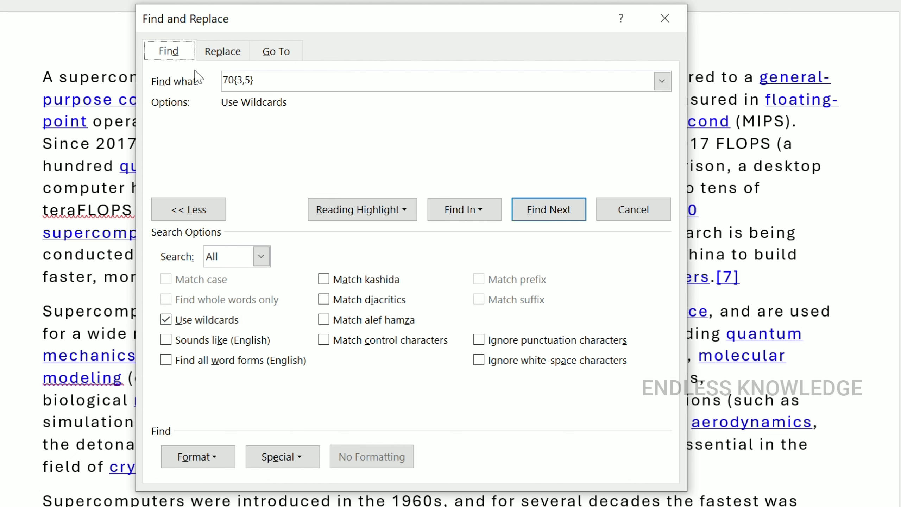
{"action": "left_click", "coordinate": [223, 55]}
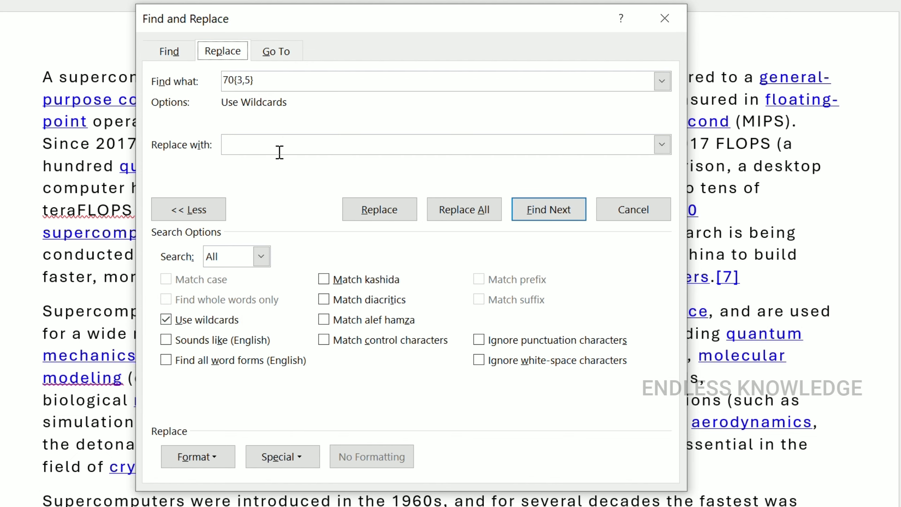
{"action": "left_click", "coordinate": [174, 55]}
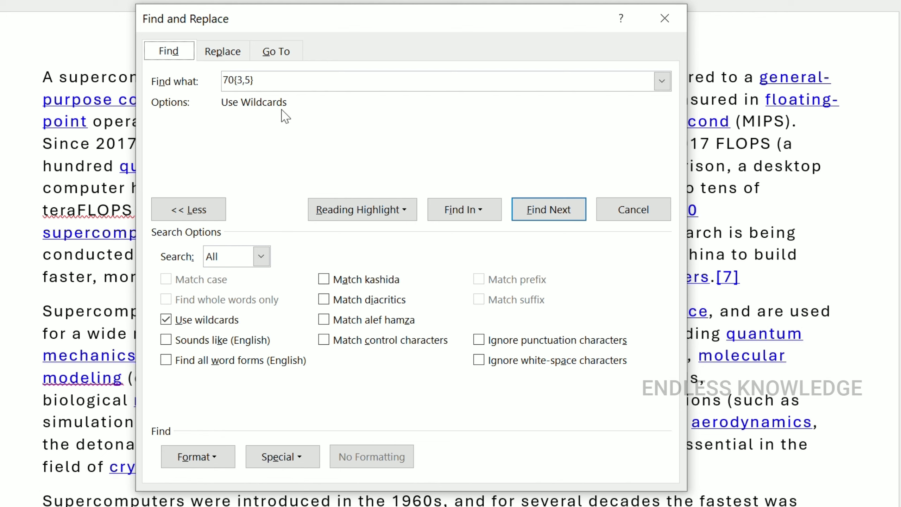
Step: Set the search pattern to super*, inserting the asterisk as the 0 or More Characters special
{"action": "left_click_drag", "start_coordinate": [271, 81], "coordinate": [222, 94]}
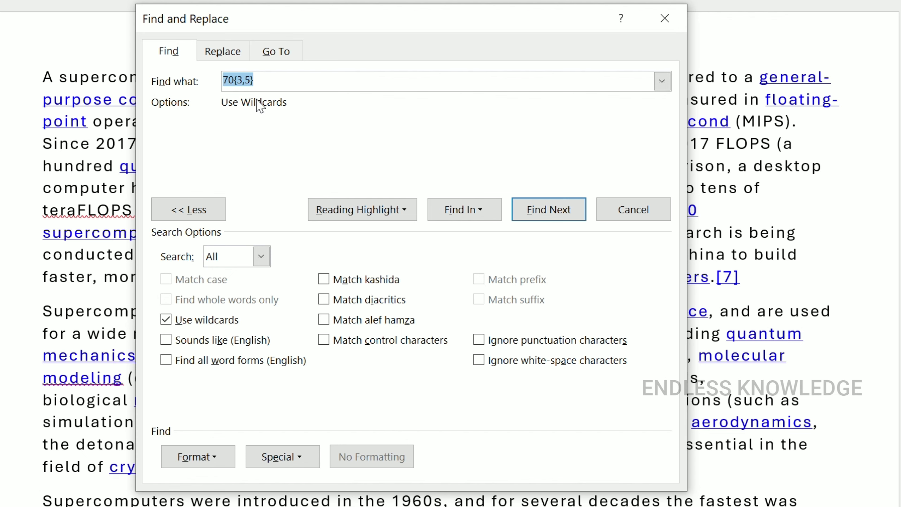
{"action": "key", "text": "BackSpace"}
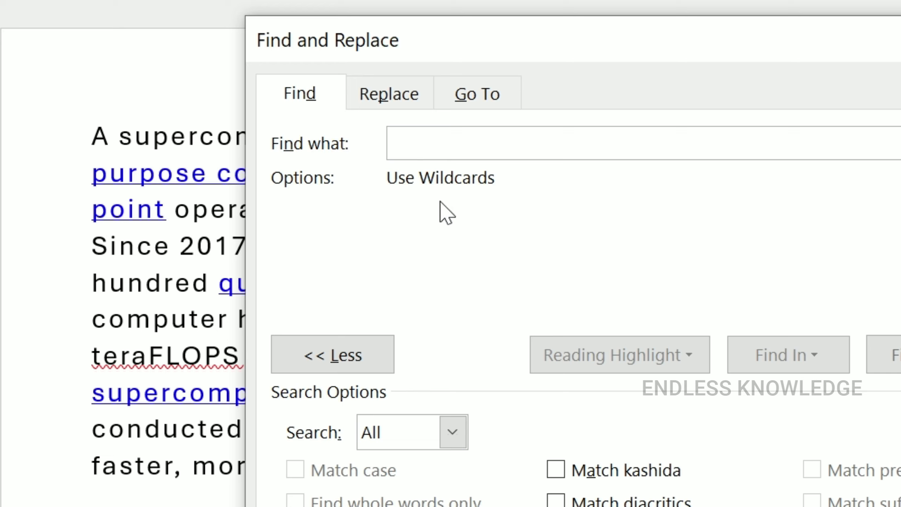
{"action": "type", "text": "*"}
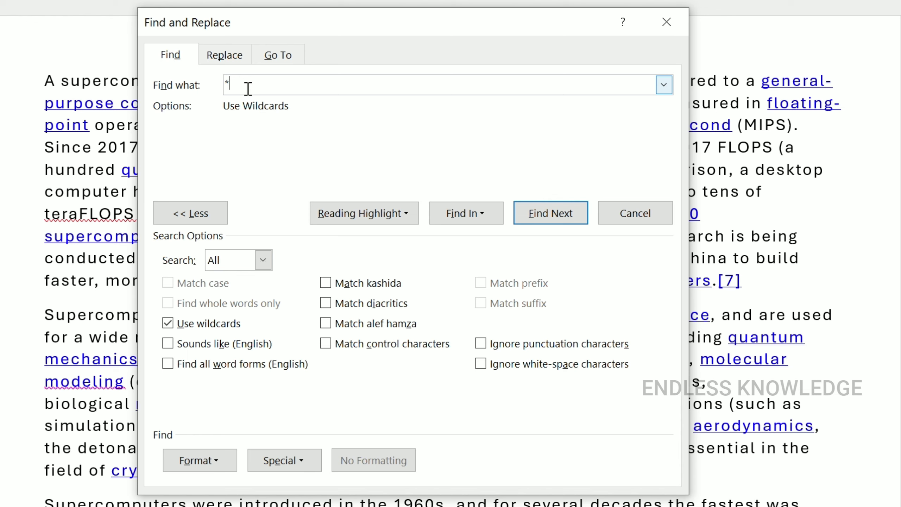
{"action": "left_click_drag", "start_coordinate": [246, 87], "coordinate": [217, 86]}
{"action": "type", "text": "super*"}
{"action": "key", "text": "BackSpace"}
{"action": "left_click", "coordinate": [291, 462]}
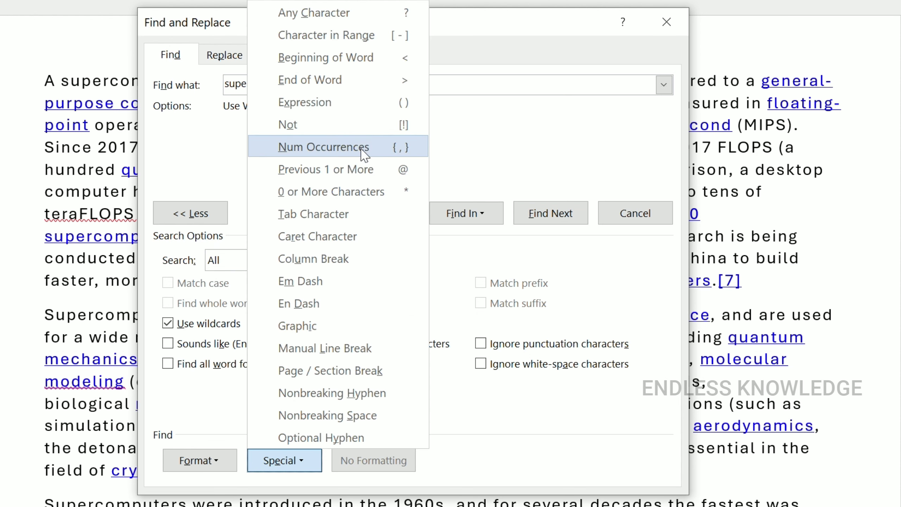
{"action": "left_click", "coordinate": [387, 197]}
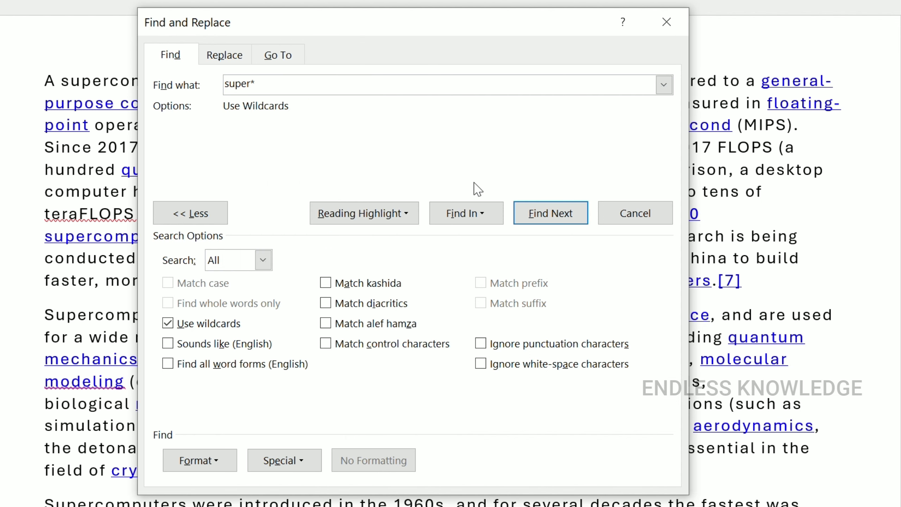
Step: Go through successive matches of the super* pattern in the document
{"action": "left_click", "coordinate": [551, 213]}
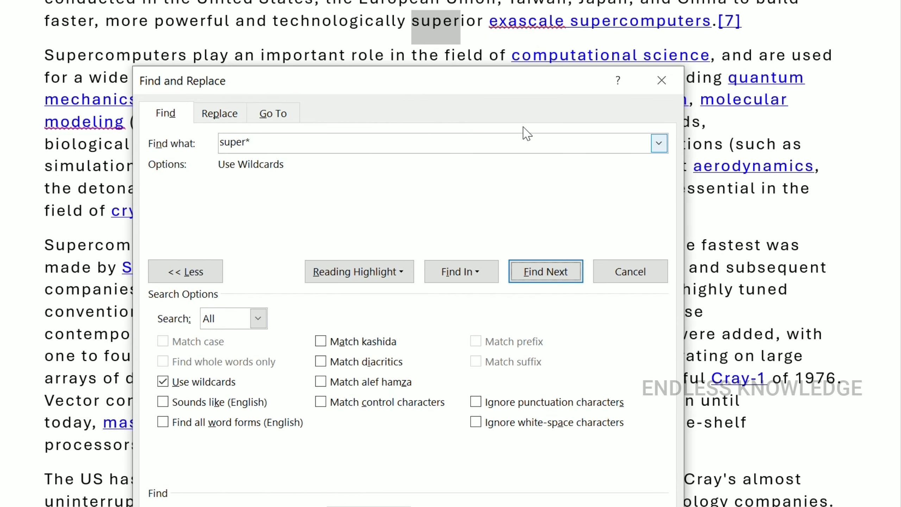
{"action": "left_click", "coordinate": [548, 271]}
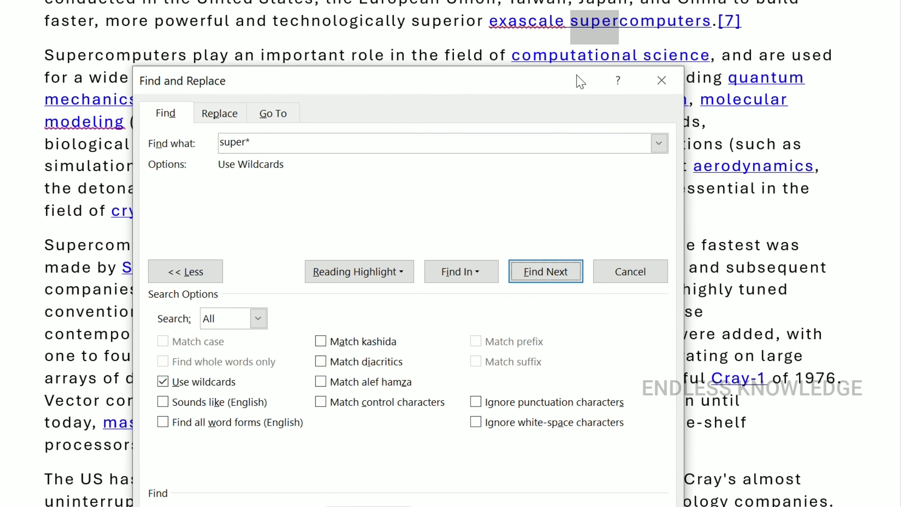
{"action": "left_click", "coordinate": [565, 273]}
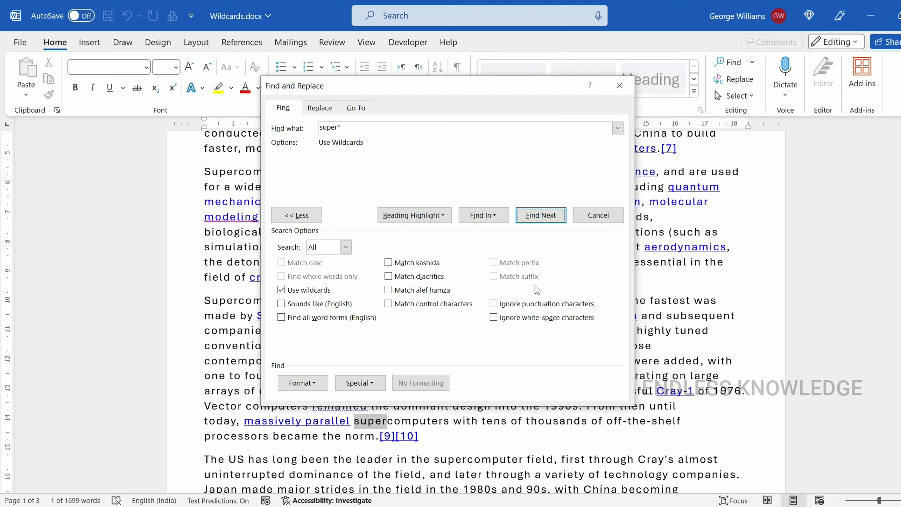
{"action": "left_click", "coordinate": [546, 217]}
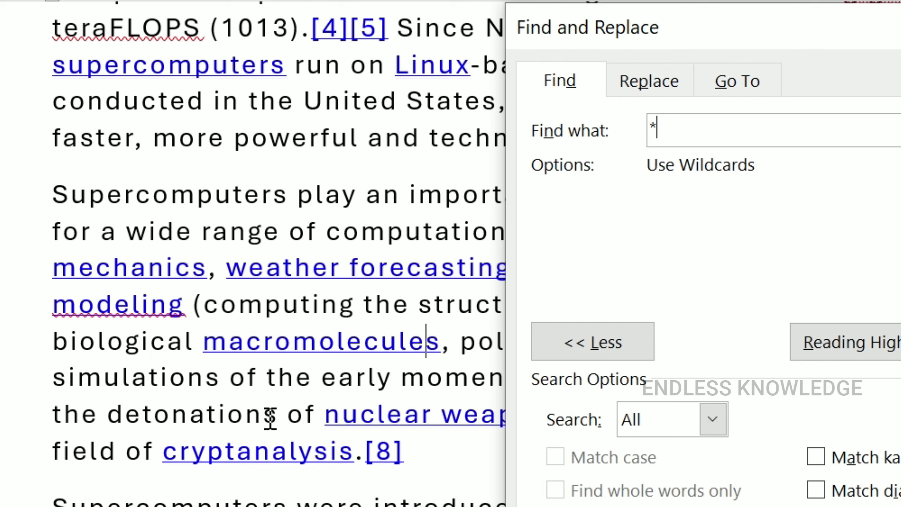
Step: Change the search pattern to s*tions so the wildcard stands between a starting letter and a word ending
{"action": "left_click_drag", "start_coordinate": [688, 128], "coordinate": [636, 128]}
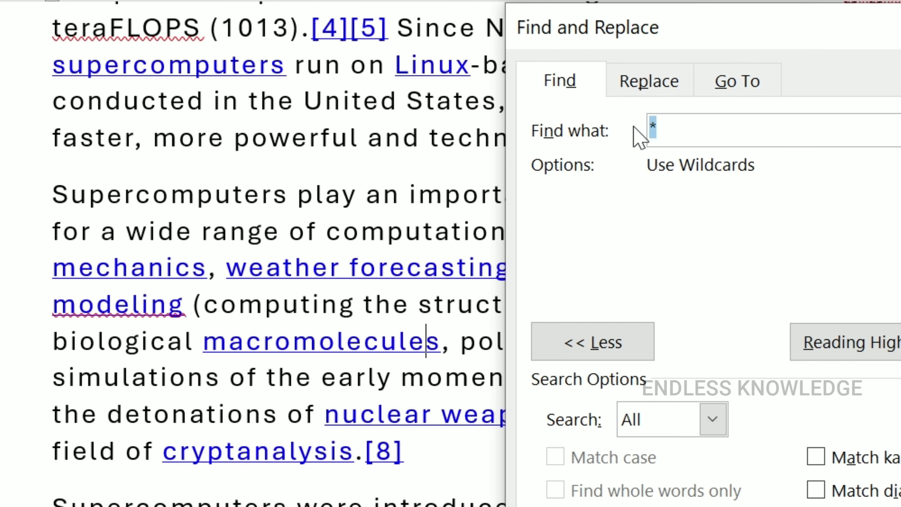
{"action": "type", "text": "S"}
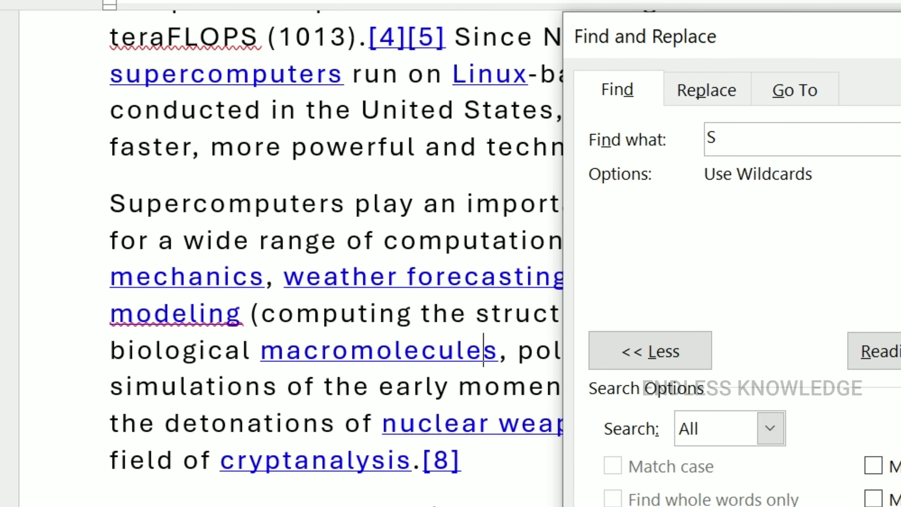
{"action": "key", "text": "BackSpace"}
{"action": "type", "text": "s"}
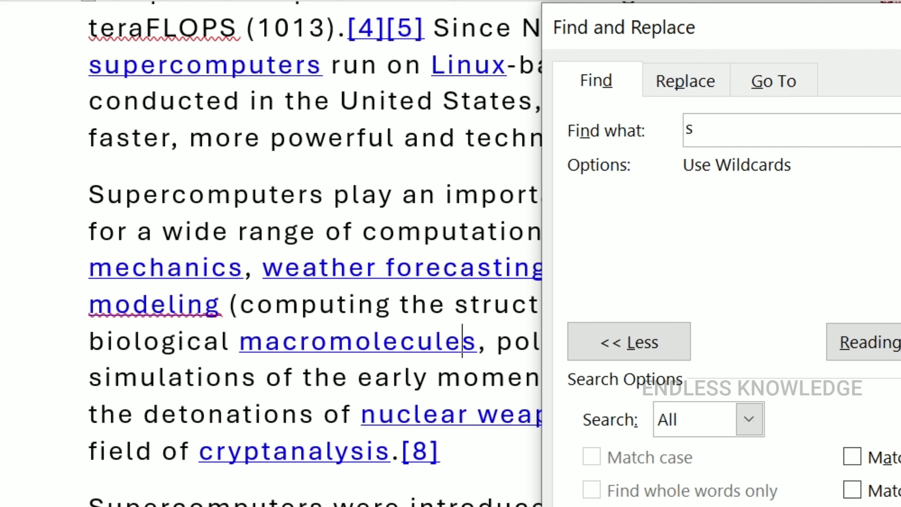
{"action": "type", "text": "*tions"}
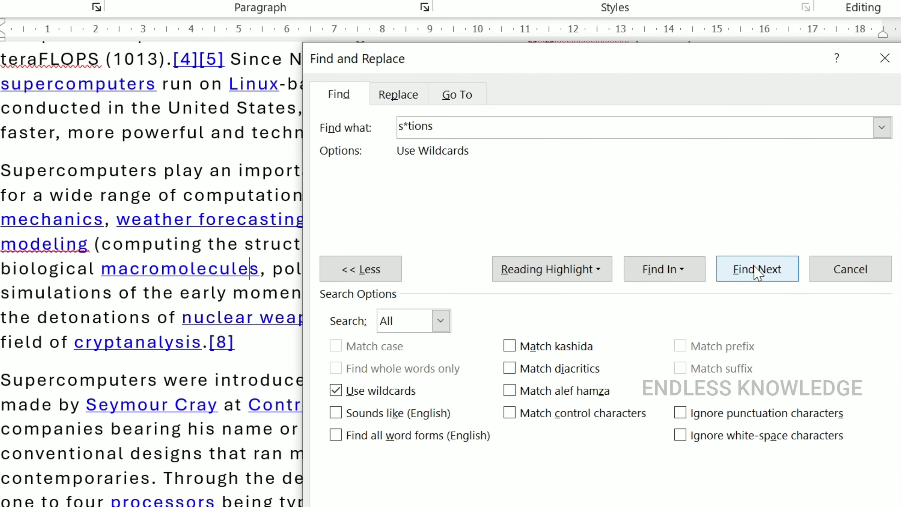
Step: Go through successive matches of the s*tions pattern in the document
{"action": "left_click", "coordinate": [754, 265]}
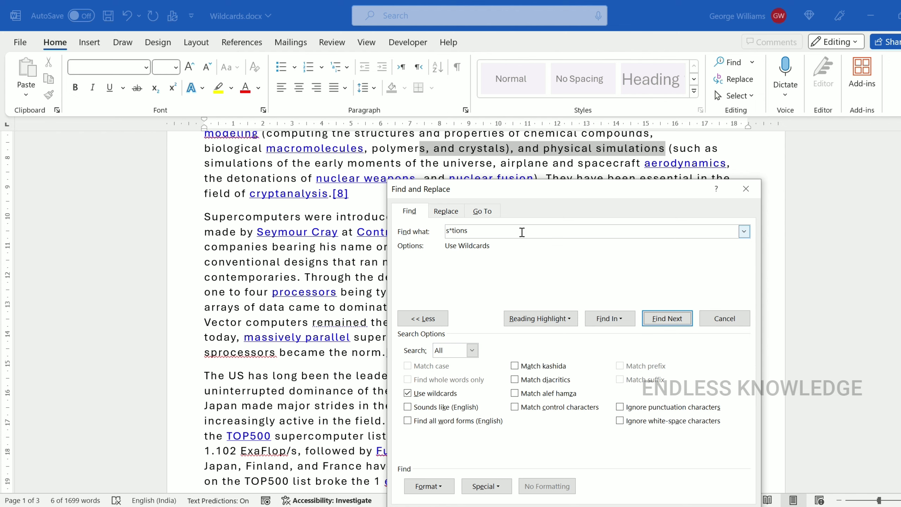
{"action": "left_click", "coordinate": [681, 320]}
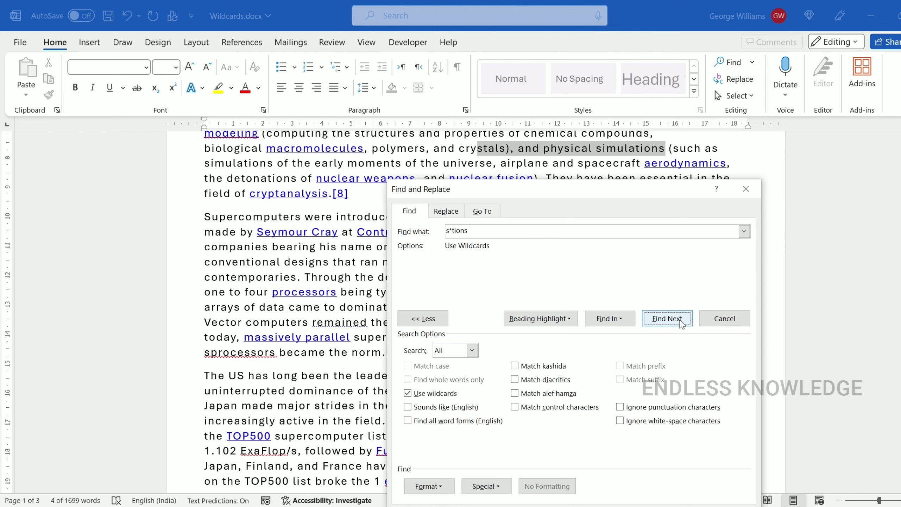
{"action": "left_click", "coordinate": [681, 320]}
{"action": "left_click", "coordinate": [681, 321]}
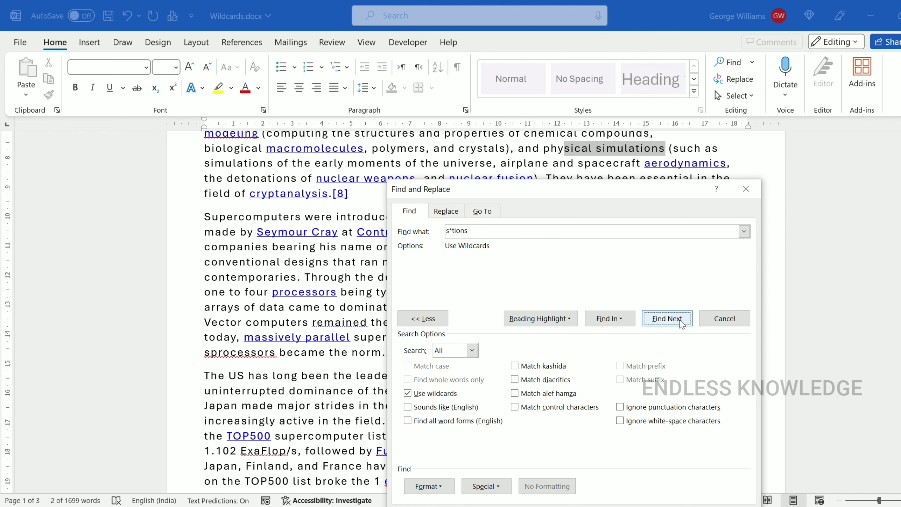
Step: Search with the pattern hav?, checking the Any Character special, and find the next match in the document
{"action": "left_click_drag", "start_coordinate": [484, 188], "coordinate": [423, 156]}
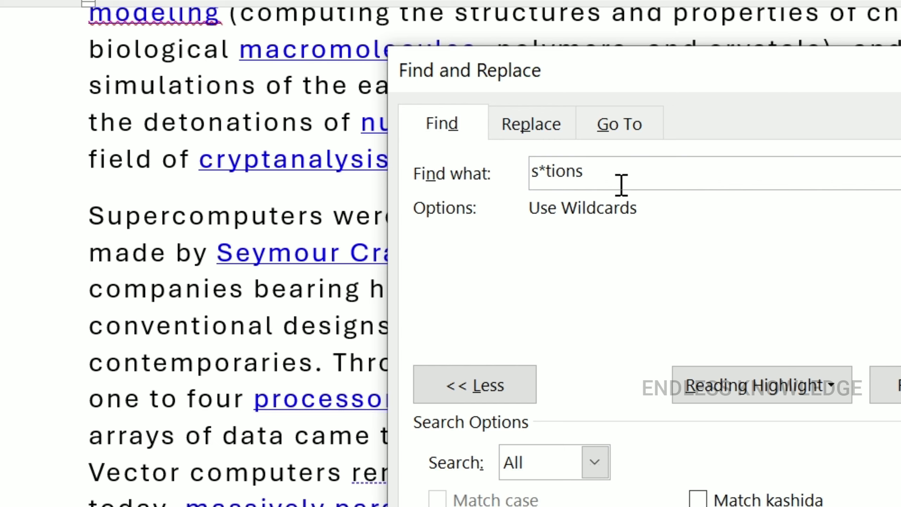
{"action": "left_click_drag", "start_coordinate": [423, 204], "coordinate": [354, 204]}
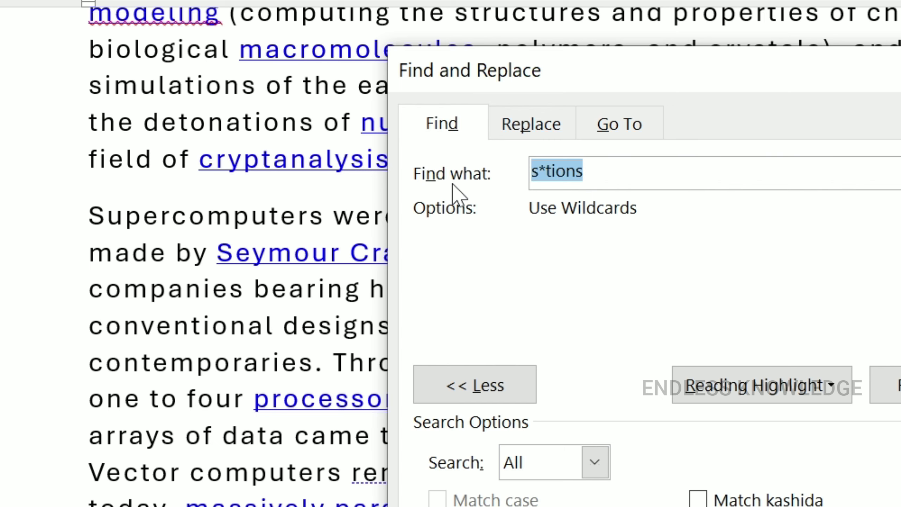
{"action": "type", "text": "hav"}
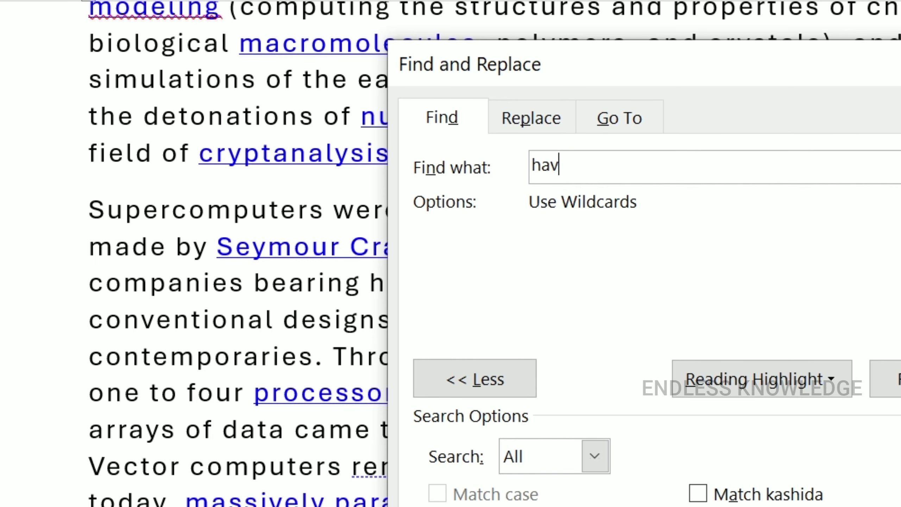
{"action": "type", "text": "?"}
{"action": "left_click", "coordinate": [589, 506]}
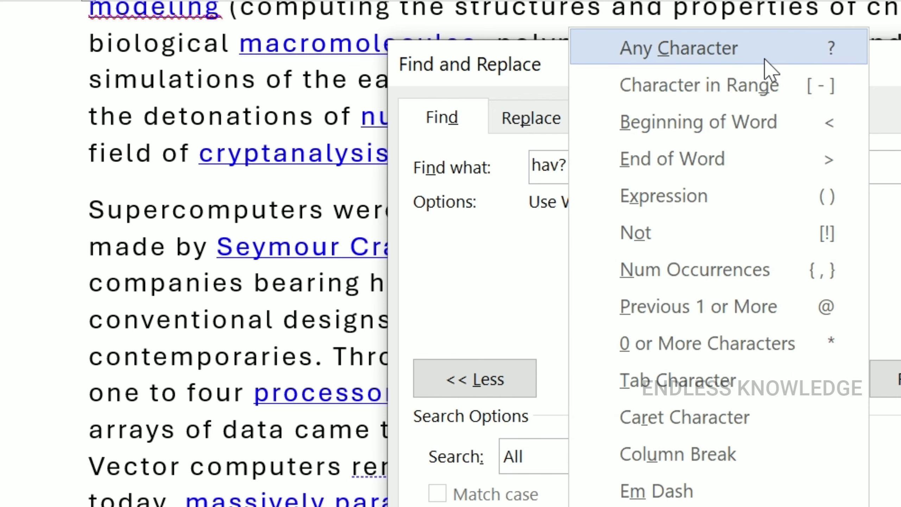
{"action": "left_click", "coordinate": [483, 231]}
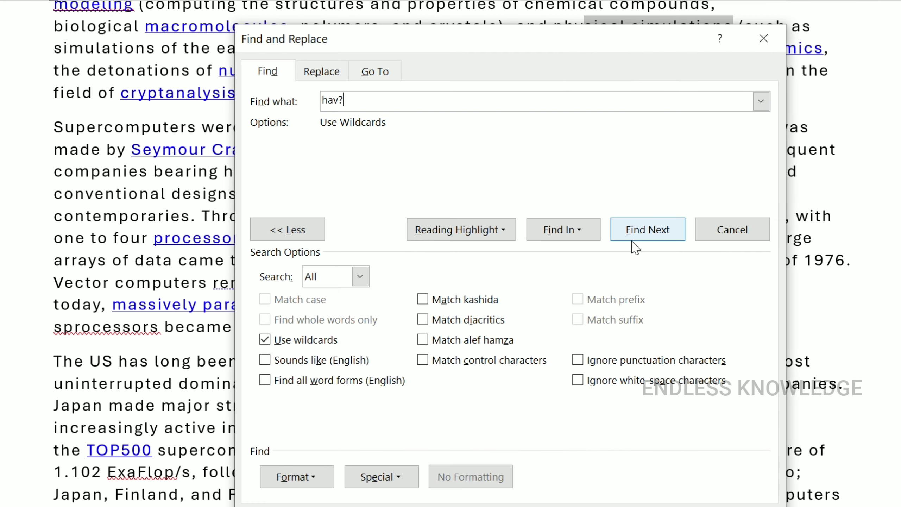
{"action": "key", "text": "Return"}
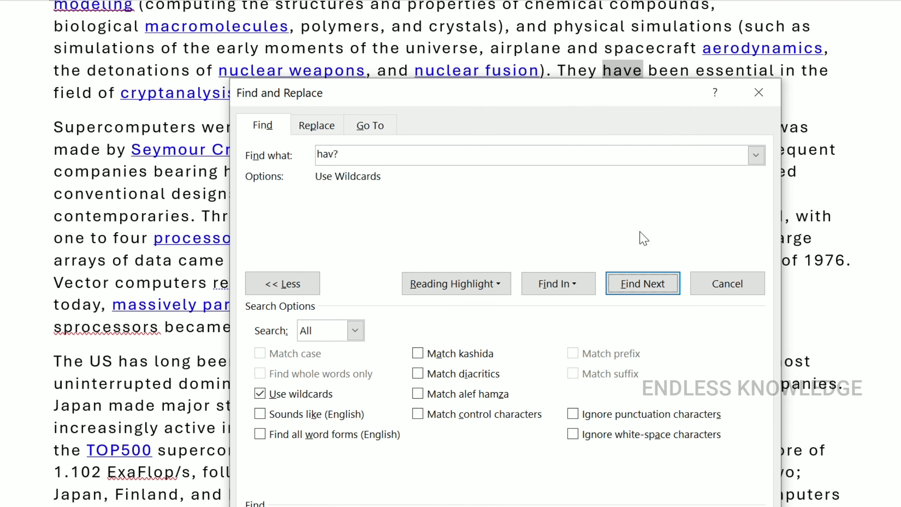
Step: Change the search pattern to h?s, with the single-character wildcard in the middle
{"action": "left_click_drag", "start_coordinate": [343, 156], "coordinate": [304, 156]}
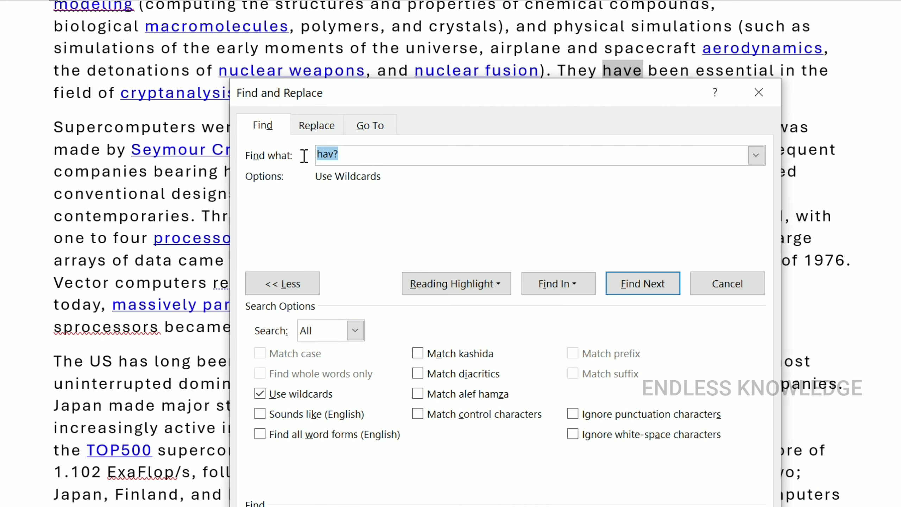
{"action": "type", "text": "h"}
{"action": "type", "text": "?"}
{"action": "type", "text": "?"}
{"action": "left_click", "coordinate": [411, 154]}
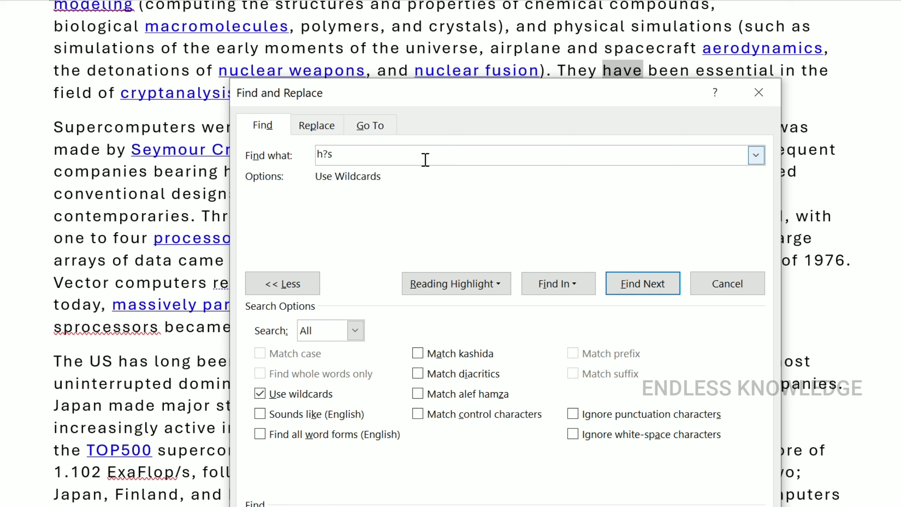
Step: Find the next match of the h?s pattern and move the Find and Replace dialog to show the matched text
{"action": "left_click", "coordinate": [649, 288]}
{"action": "left_click_drag", "start_coordinate": [397, 94], "coordinate": [490, 88]}
{"action": "left_click", "coordinate": [717, 284]}
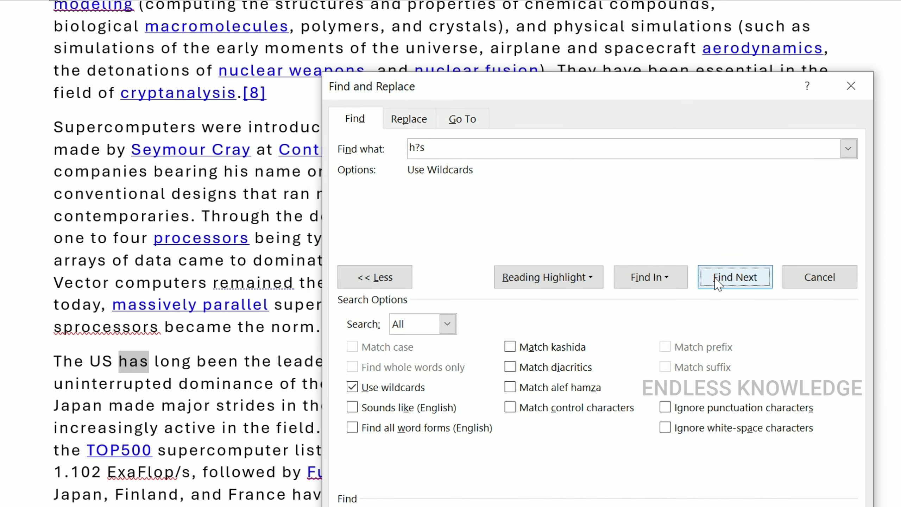
{"action": "left_click_drag", "start_coordinate": [547, 96], "coordinate": [455, 45]}
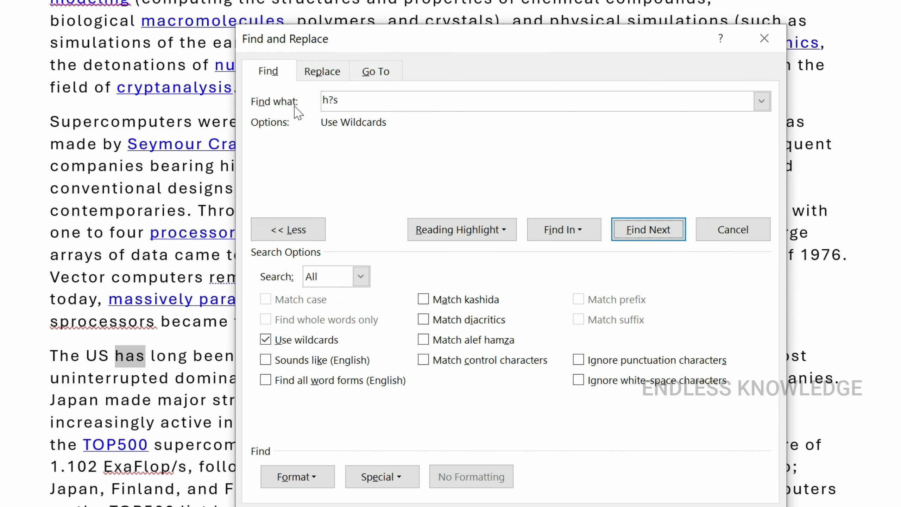
Step: Replace two successive matches of h?s with his, one at a time, and return to plain searching
{"action": "left_click", "coordinate": [318, 72]}
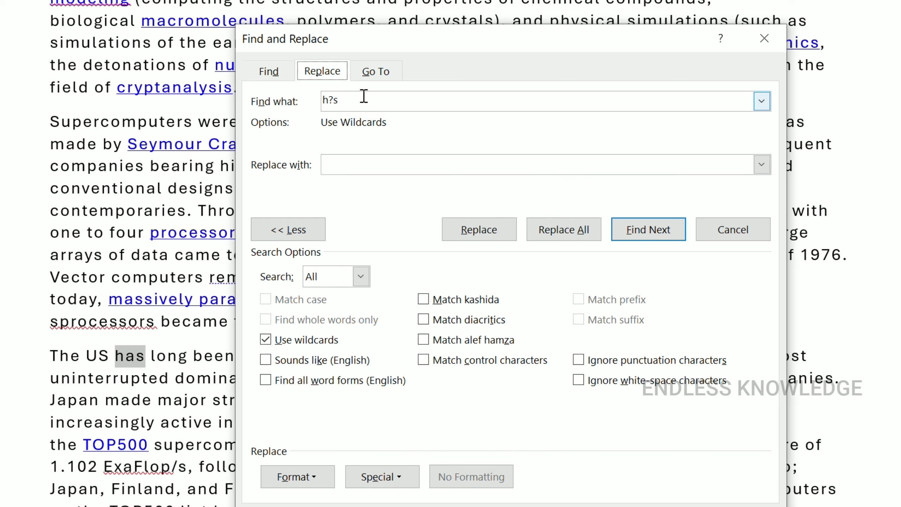
{"action": "left_click", "coordinate": [354, 167]}
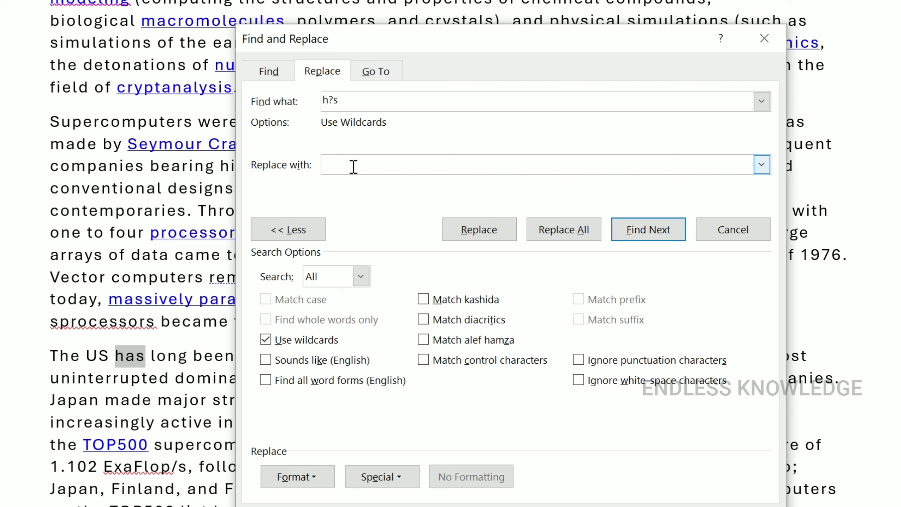
{"action": "type", "text": "his"}
{"action": "left_click", "coordinate": [478, 233]}
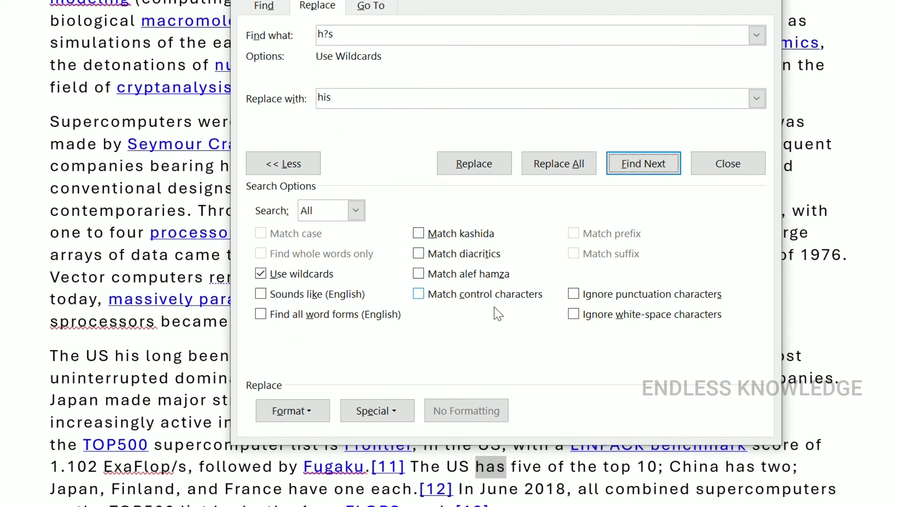
{"action": "left_click", "coordinate": [475, 162]}
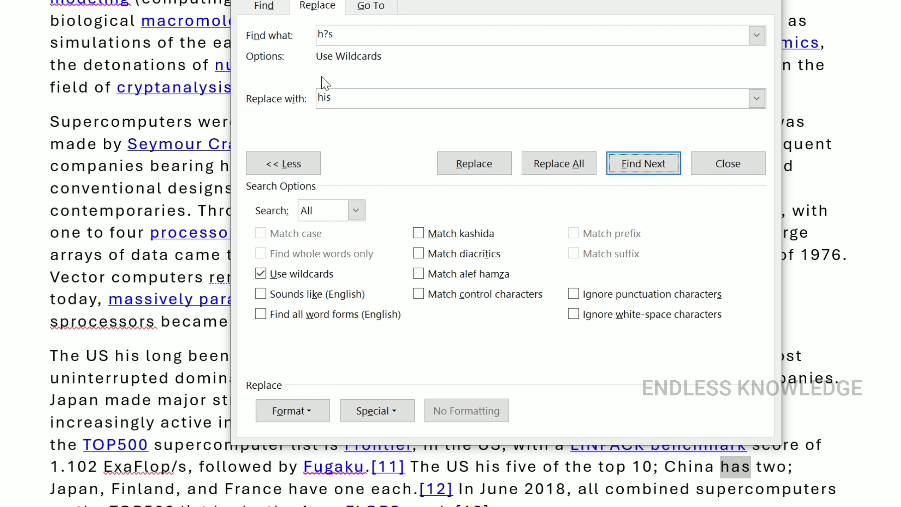
{"action": "left_click", "coordinate": [273, 8]}
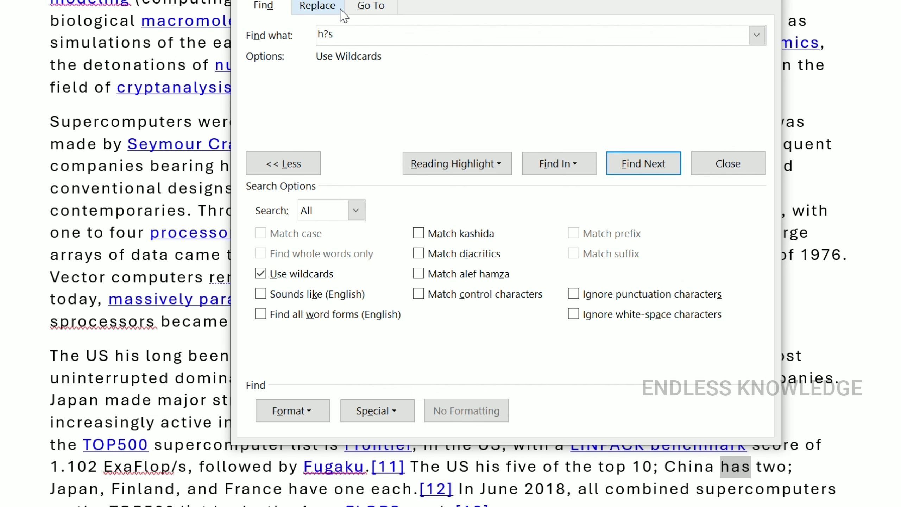
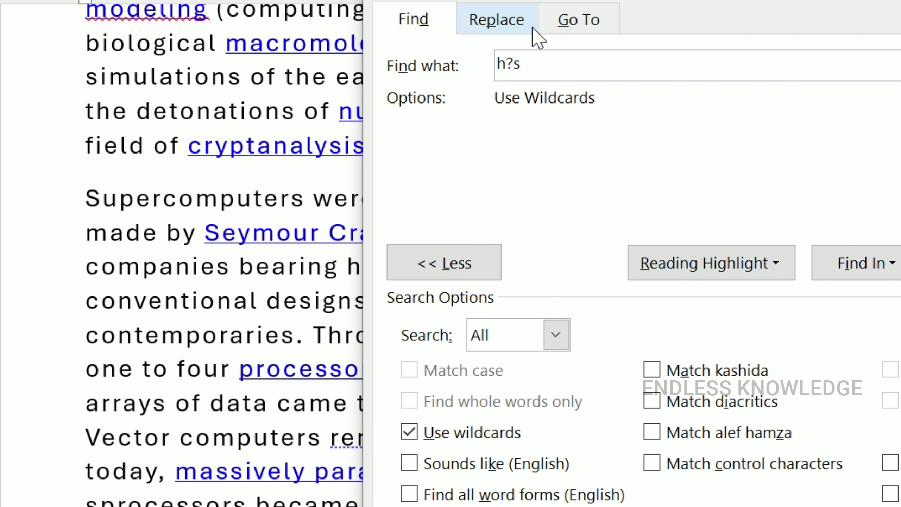
Step: Reposition the dialog and check the Character in Range entry among the special search characters
{"action": "left_click_drag", "start_coordinate": [606, 0], "coordinate": [665, 82]}
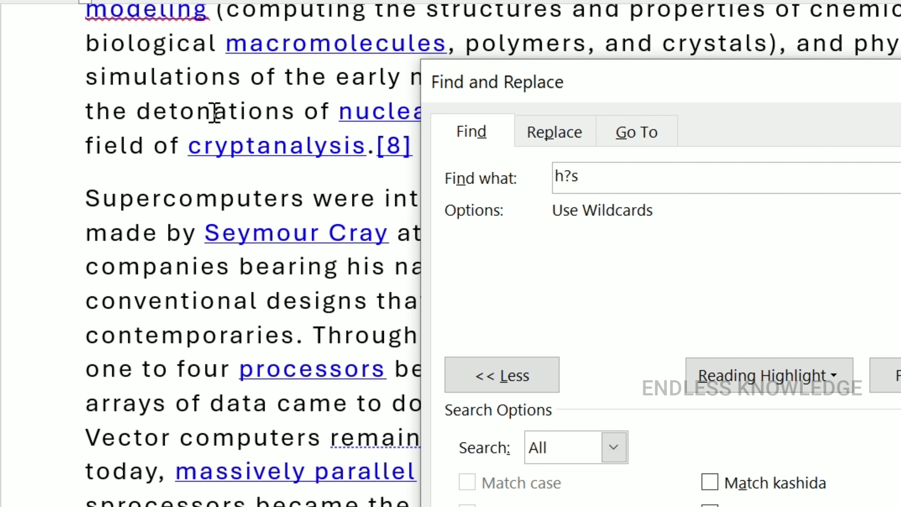
{"action": "left_click", "coordinate": [624, 504]}
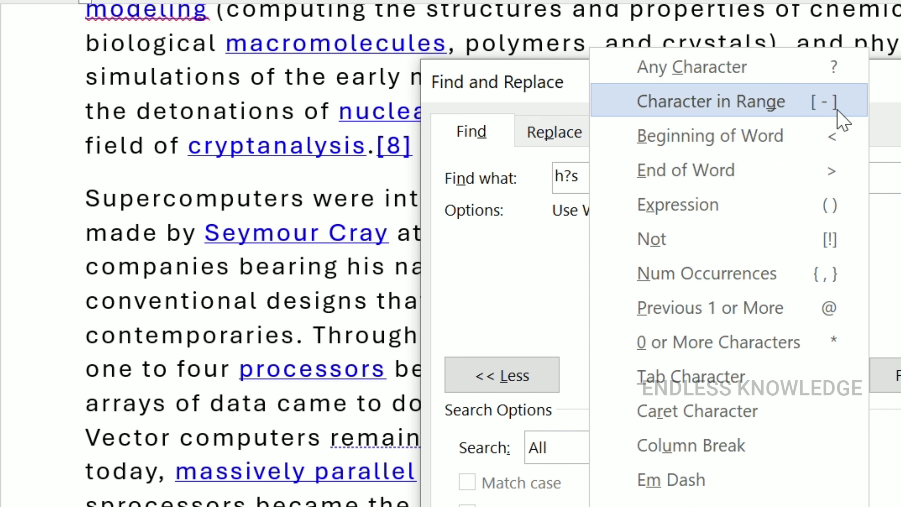
{"action": "left_click", "coordinate": [523, 261]}
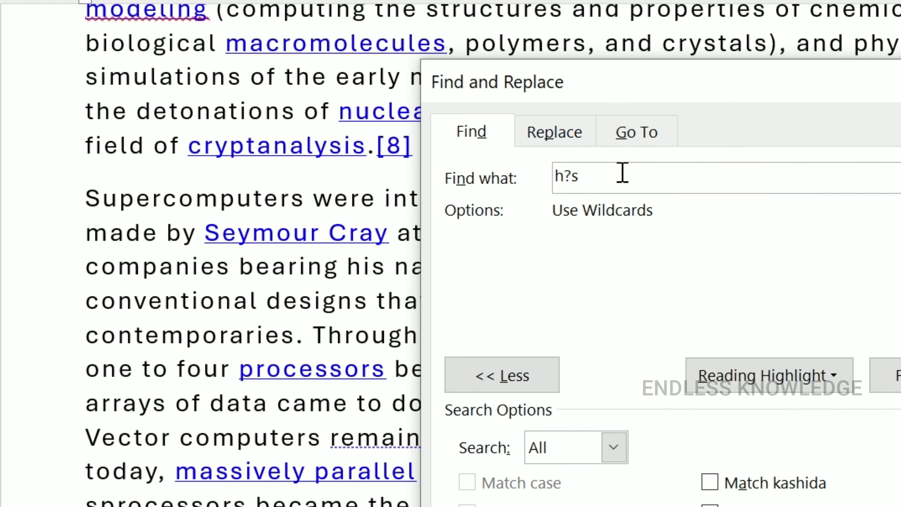
Step: Change the search pattern to [a-z]tions so a lowercase letter range precedes the word ending
{"action": "left_click_drag", "start_coordinate": [623, 173], "coordinate": [506, 172]}
{"action": "type", "text": "tions"}
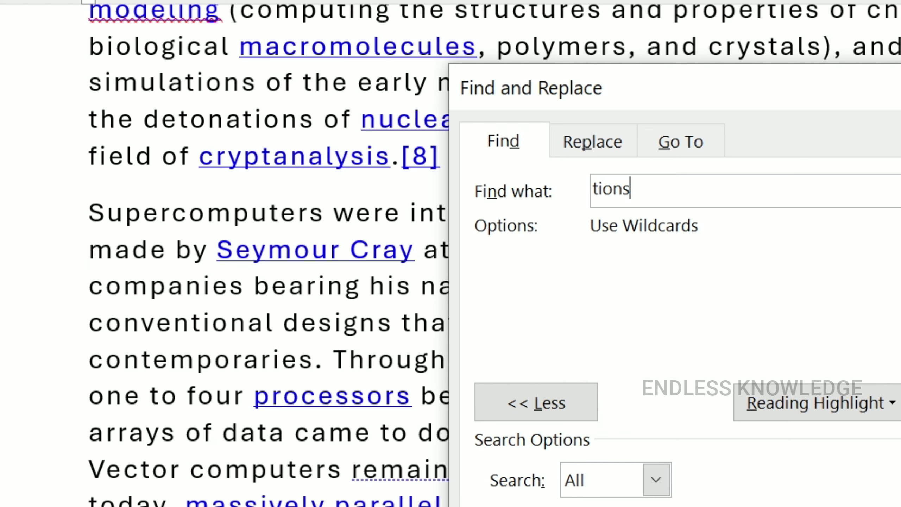
{"action": "left_click", "coordinate": [593, 188]}
{"action": "type", "text": "[]"}
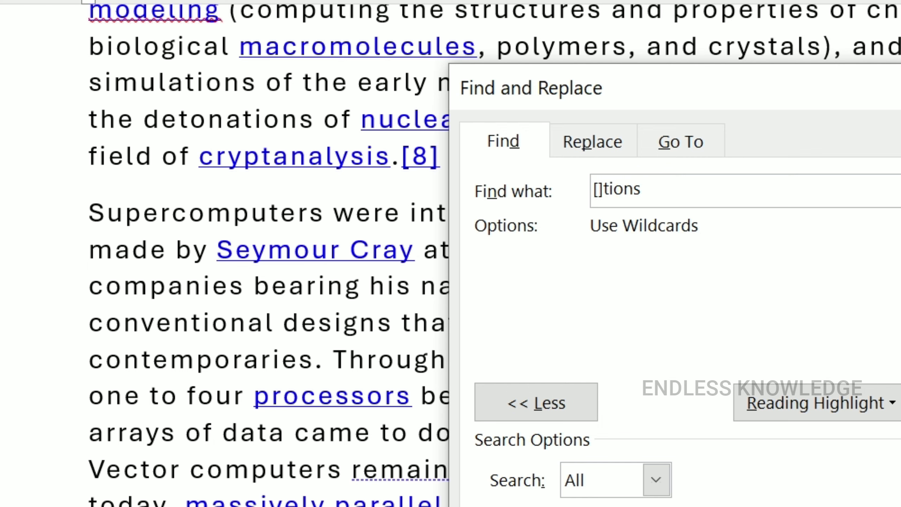
{"action": "left_click", "coordinate": [599, 189]}
{"action": "type", "text": "a"}
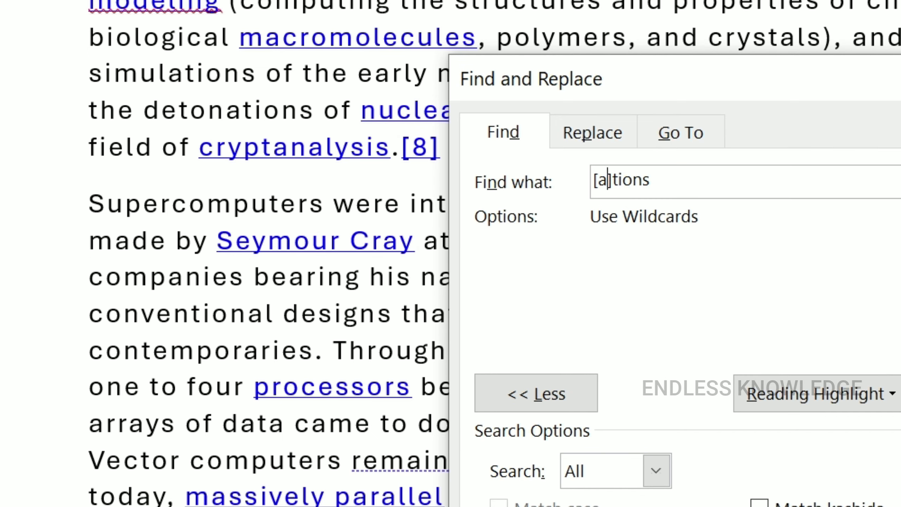
{"action": "type", "text": "-z"}
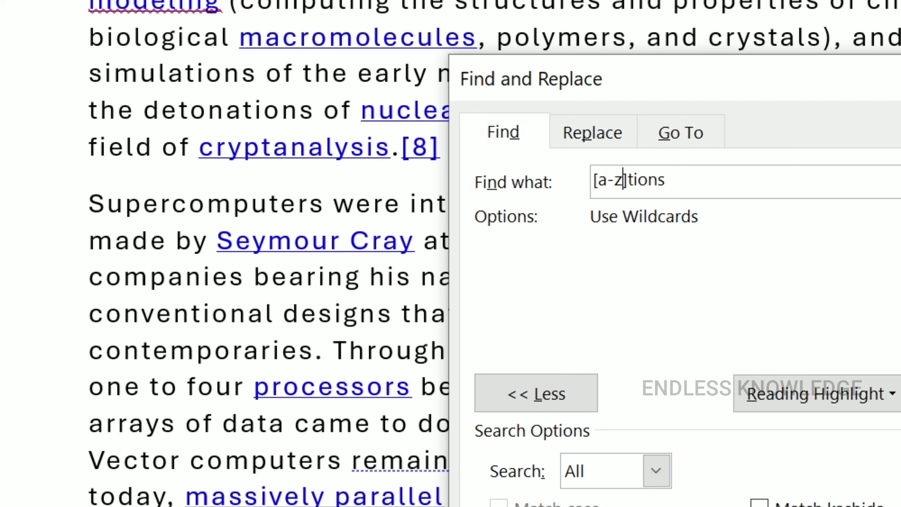
Step: Go through successive matches of the [a-z]tions pattern in the document
{"action": "left_click", "coordinate": [778, 185]}
{"action": "left_click_drag", "start_coordinate": [680, 183], "coordinate": [629, 181]}
{"action": "left_click", "coordinate": [721, 185]}
{"action": "left_click", "coordinate": [687, 238]}
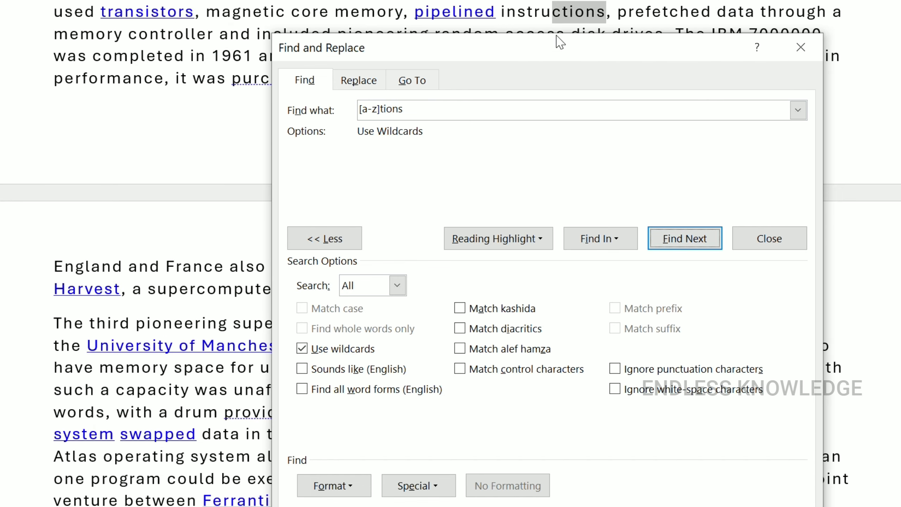
{"action": "left_click", "coordinate": [682, 245]}
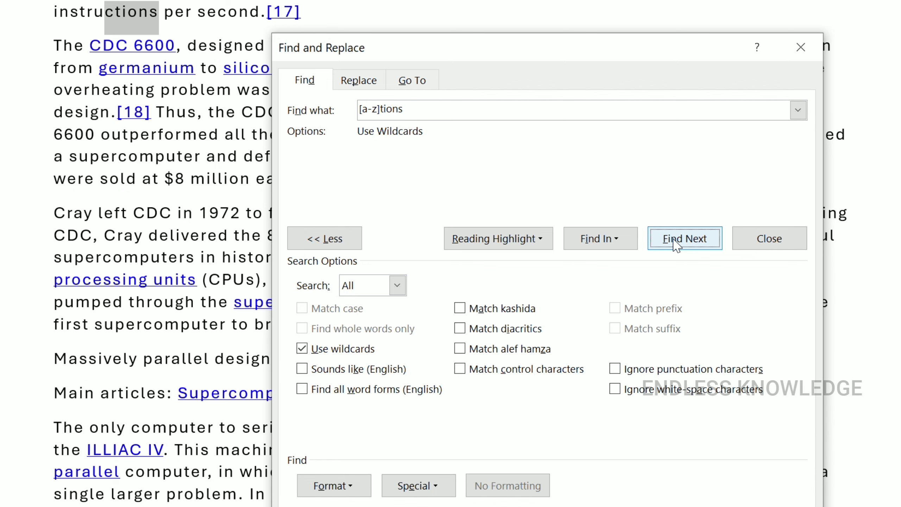
{"action": "left_click", "coordinate": [696, 243]}
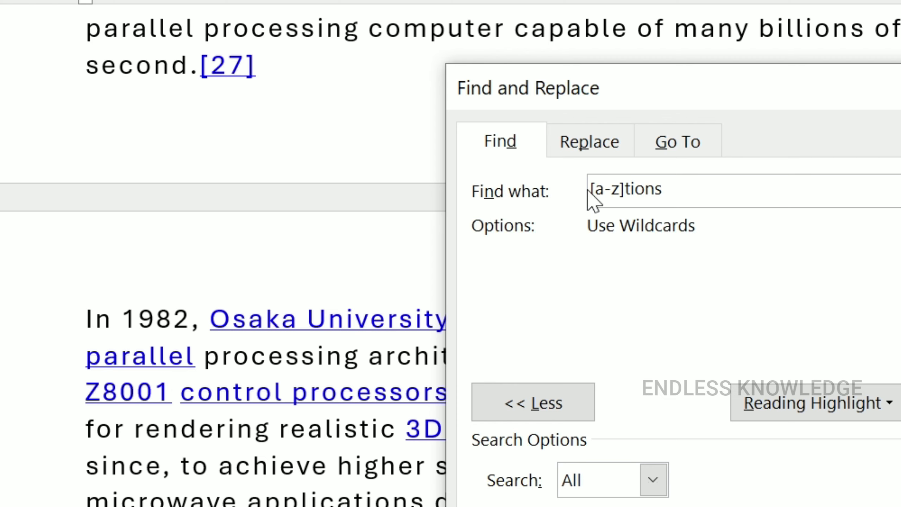
Step: Change the letter range to the digits 0-9, remove the word ending and put a capital Z in front, giving Z[0-9]
{"action": "left_click_drag", "start_coordinate": [595, 191], "coordinate": [611, 196]}
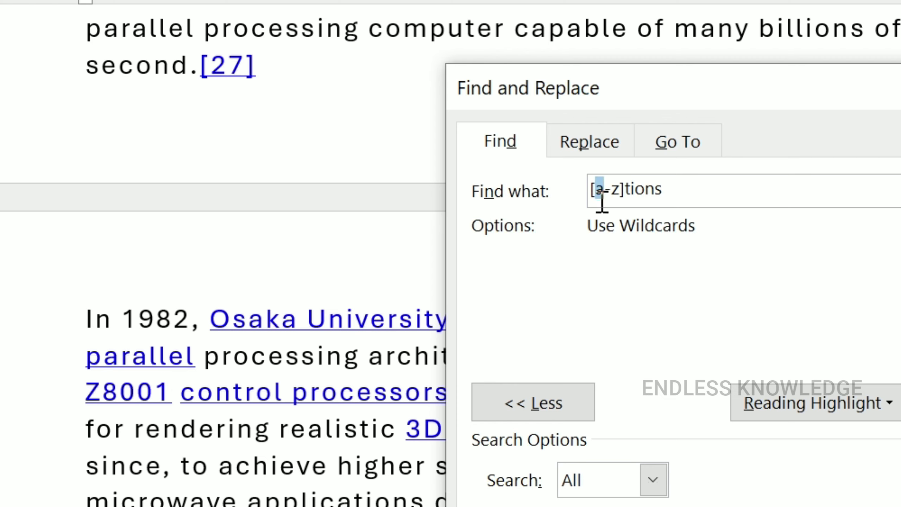
{"action": "type", "text": "0"}
{"action": "left_click_drag", "start_coordinate": [612, 190], "coordinate": [620, 199]}
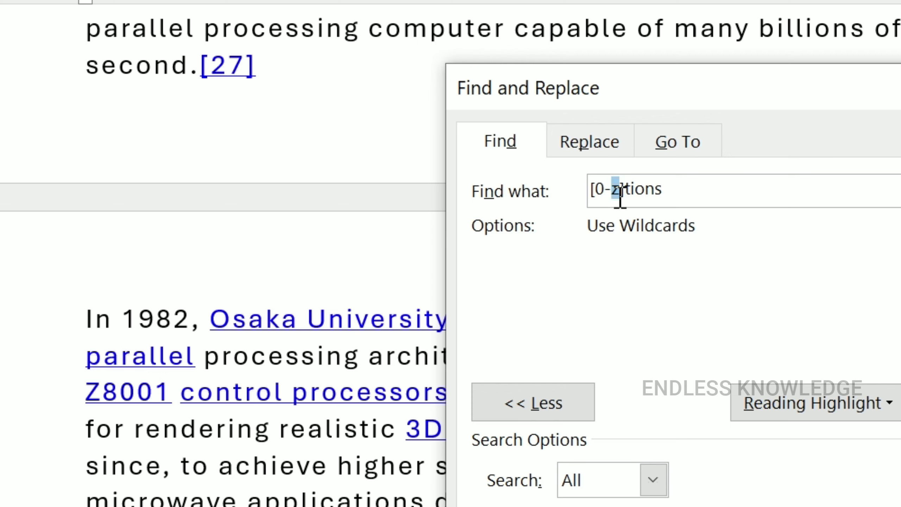
{"action": "type", "text": "9"}
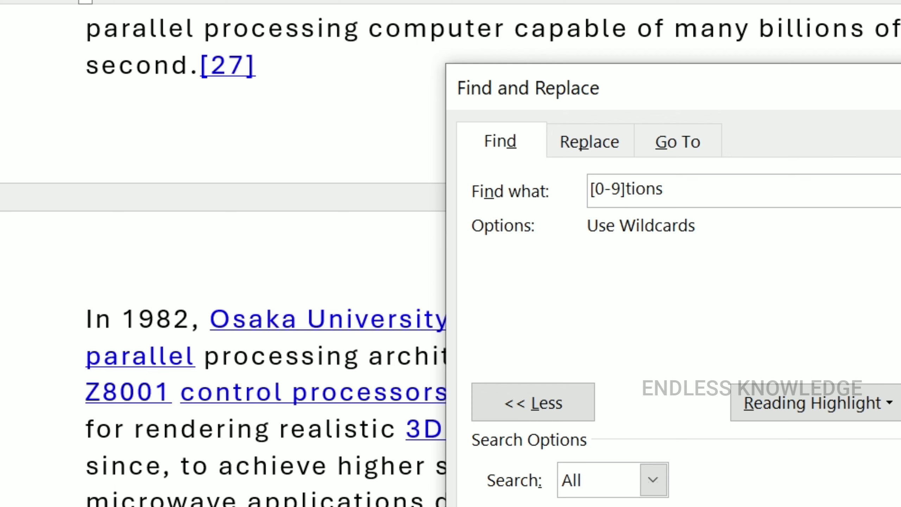
{"action": "left_click_drag", "start_coordinate": [682, 196], "coordinate": [632, 197]}
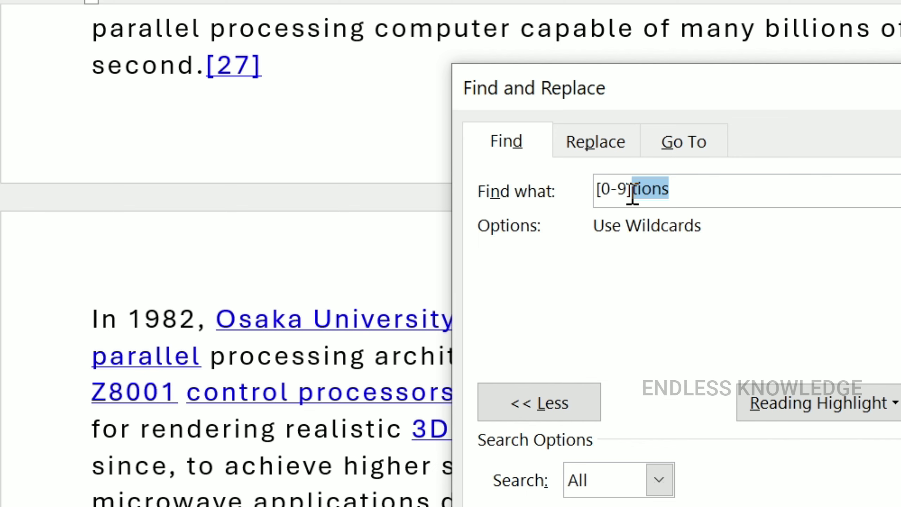
{"action": "key", "text": "BackSpace"}
{"action": "key", "text": "Home"}
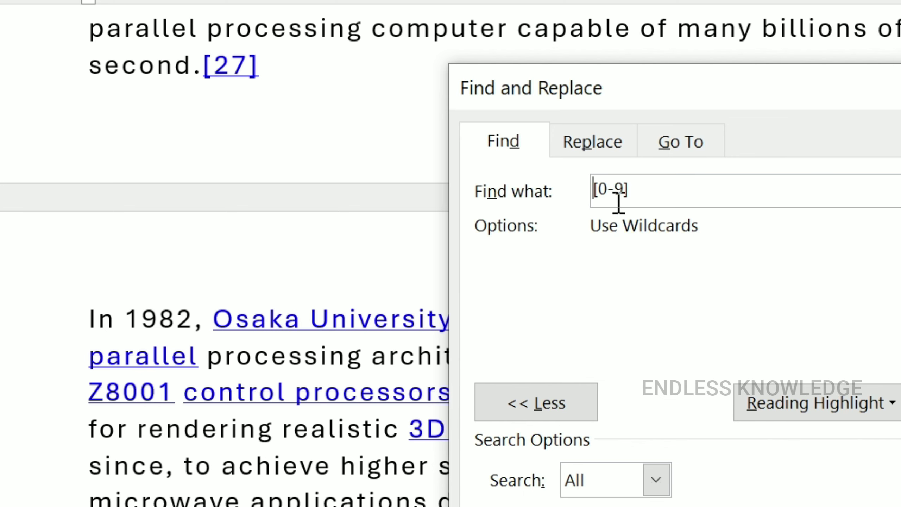
{"action": "type", "text": "Z"}
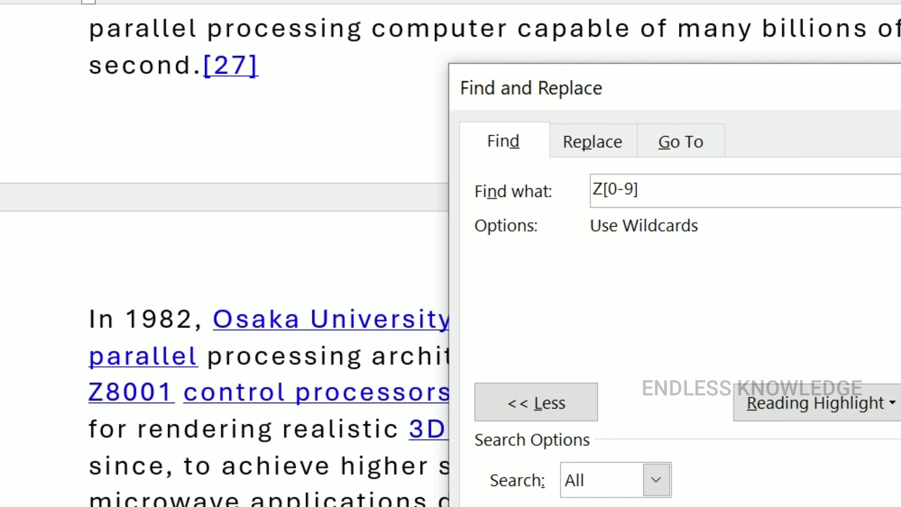
Step: Search the whole document for matches of the Z[0-9] pattern and dismiss the end-of-search message
{"action": "key", "text": "Return"}
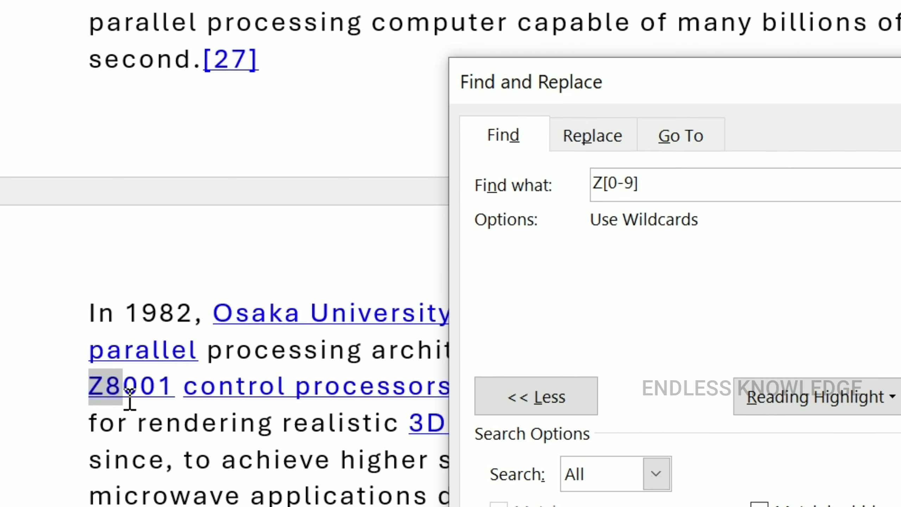
{"action": "key", "text": "Return"}
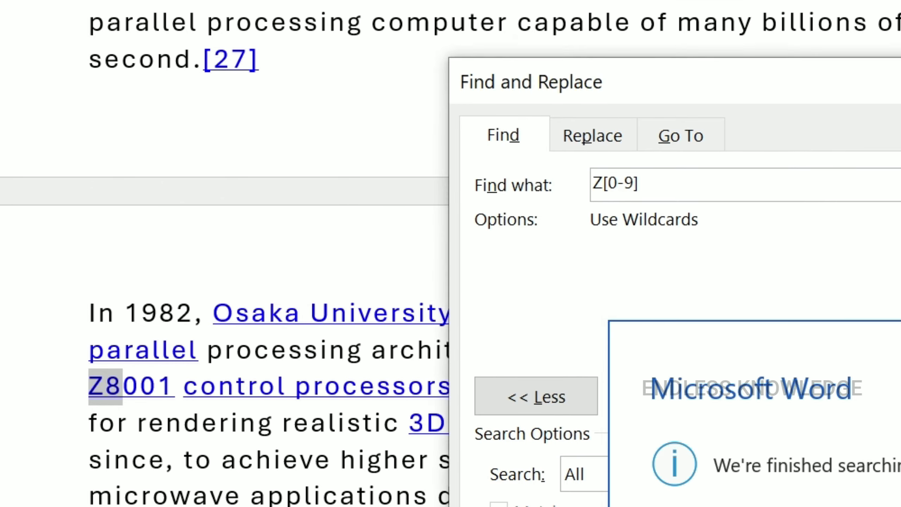
{"action": "key", "text": "Return"}
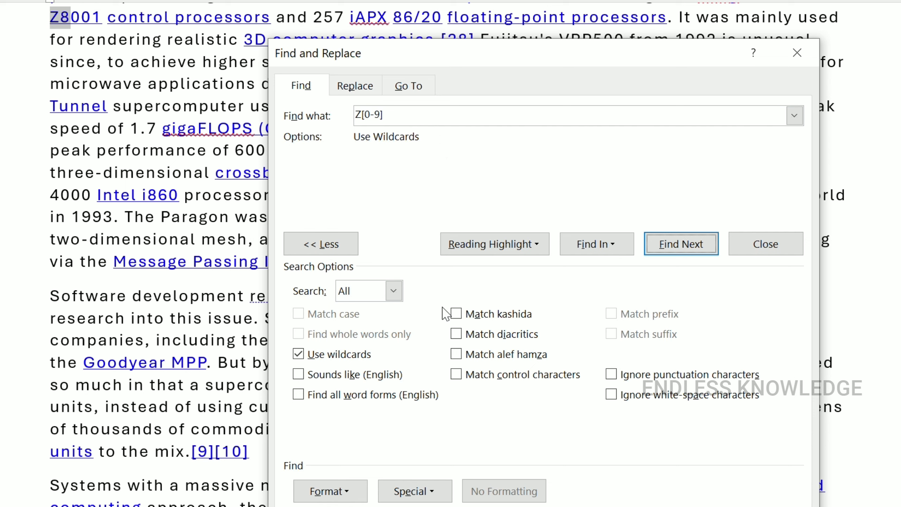
Step: Search with the pattern h[!i]s, checking the Not special character, and find the next matches in the document
{"action": "left_click", "coordinate": [435, 492]}
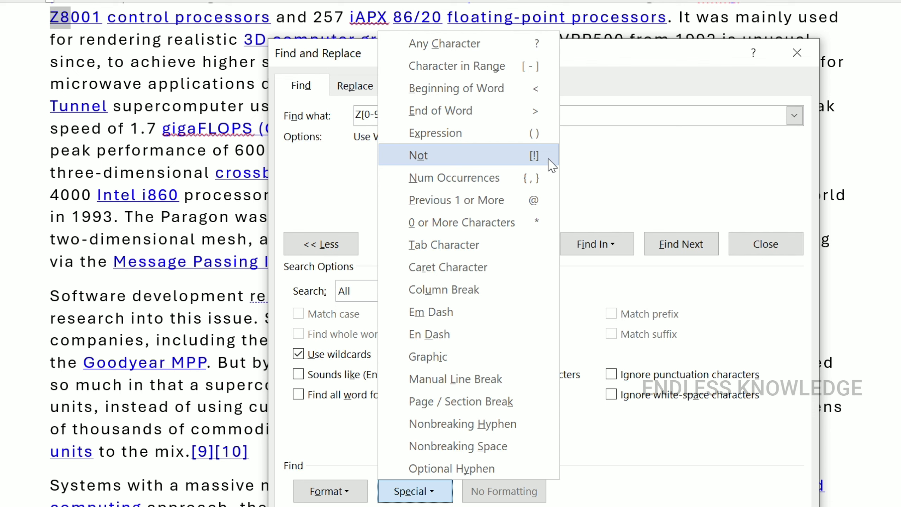
{"action": "left_click", "coordinate": [564, 173]}
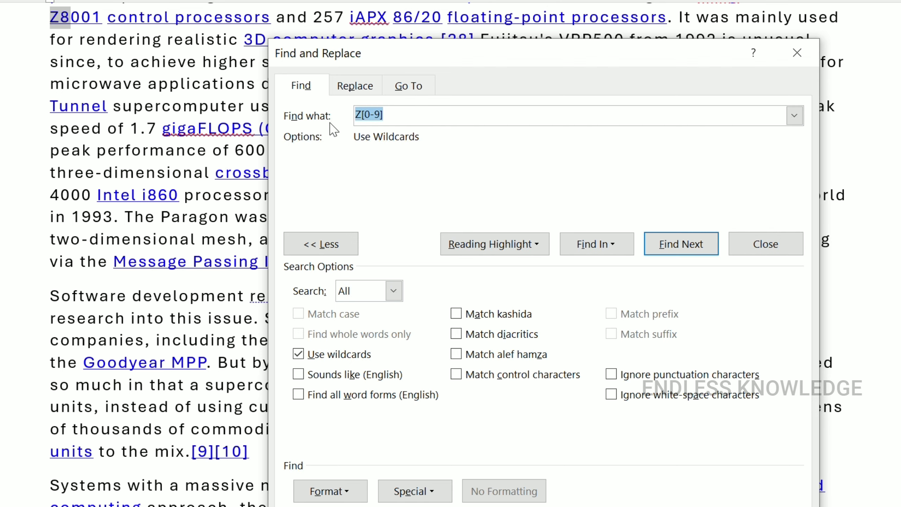
{"action": "type", "text": "his"}
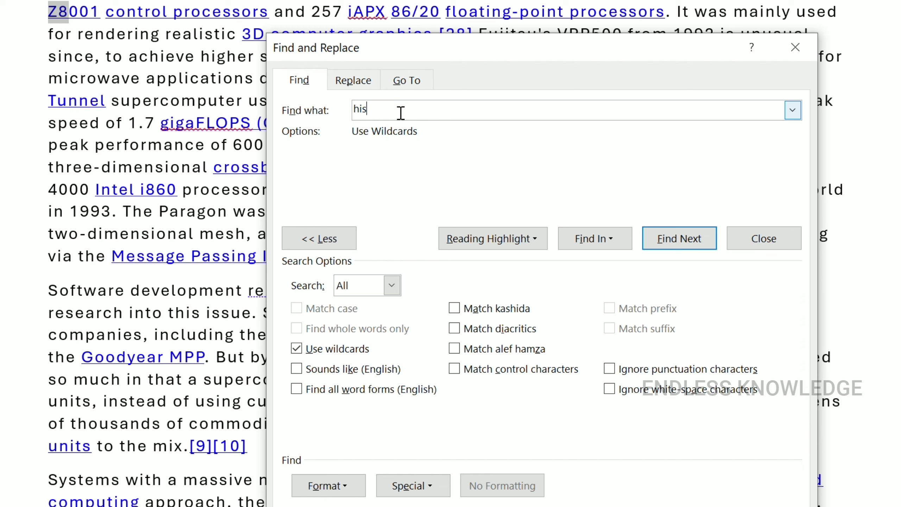
{"action": "left_click", "coordinate": [361, 111]}
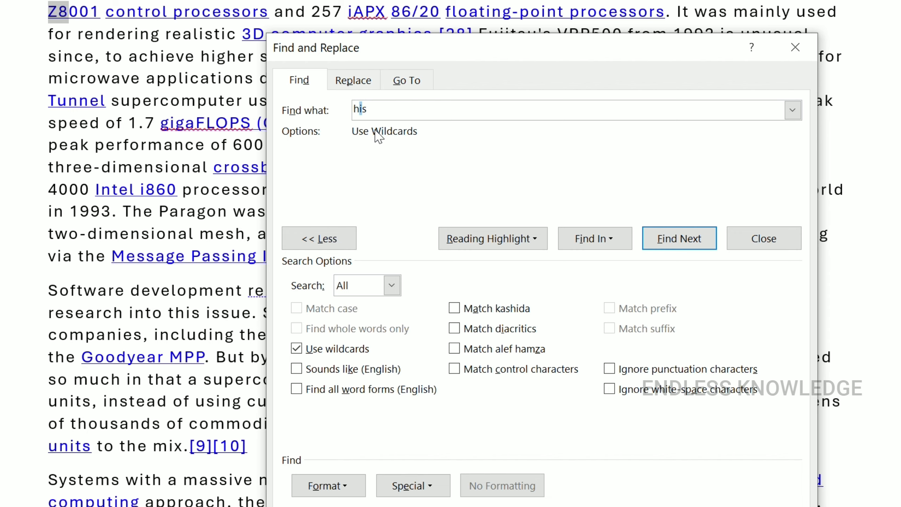
{"action": "type", "text": "[]"}
{"action": "key", "text": "Left"}
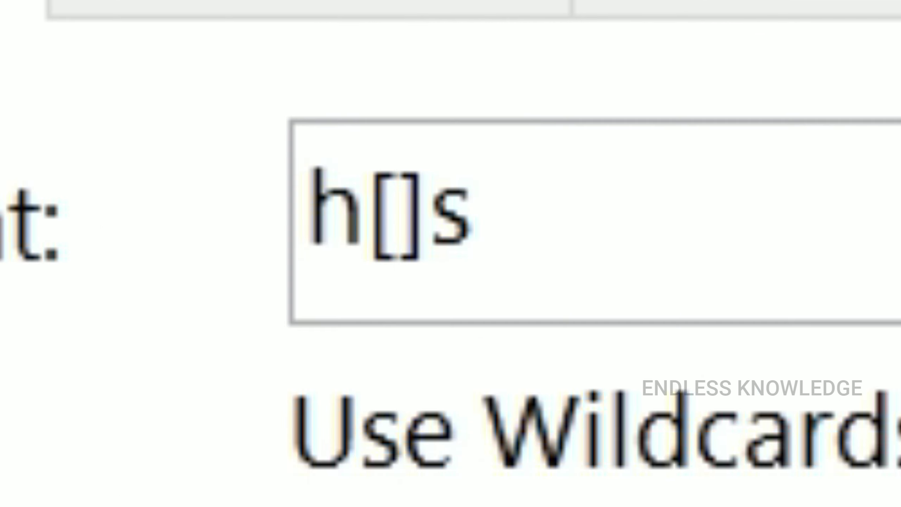
{"action": "type", "text": "!"}
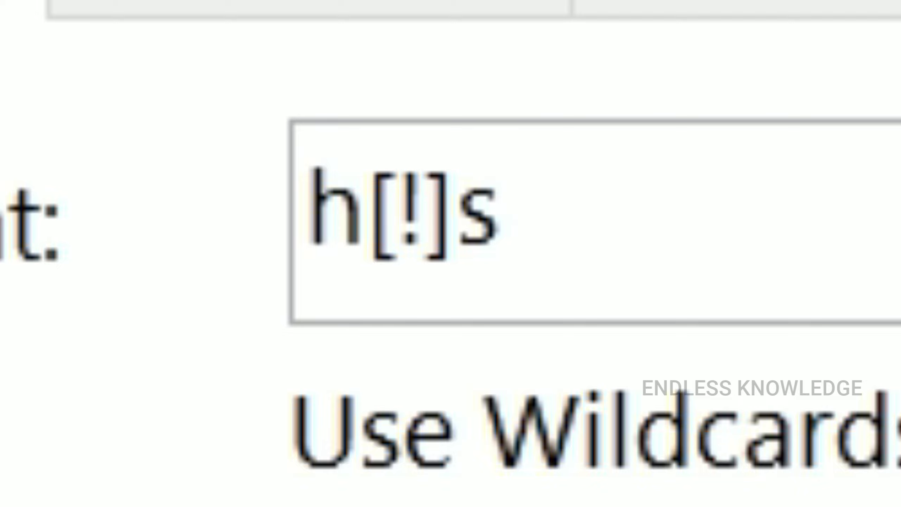
{"action": "type", "text": "i"}
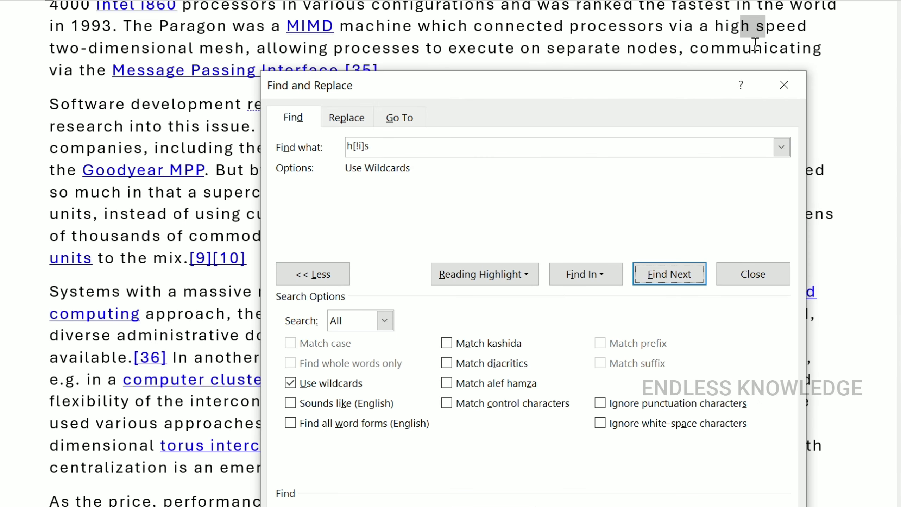
{"action": "left_click", "coordinate": [669, 279]}
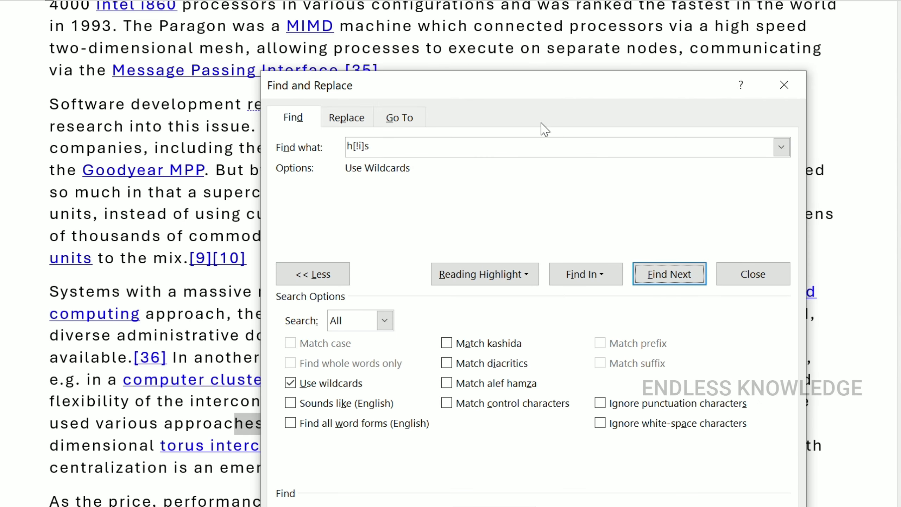
Step: Go through further matches of the h[!i]s pattern in the document and check the code of the Not special character
{"action": "left_click_drag", "start_coordinate": [536, 85], "coordinate": [597, 60]}
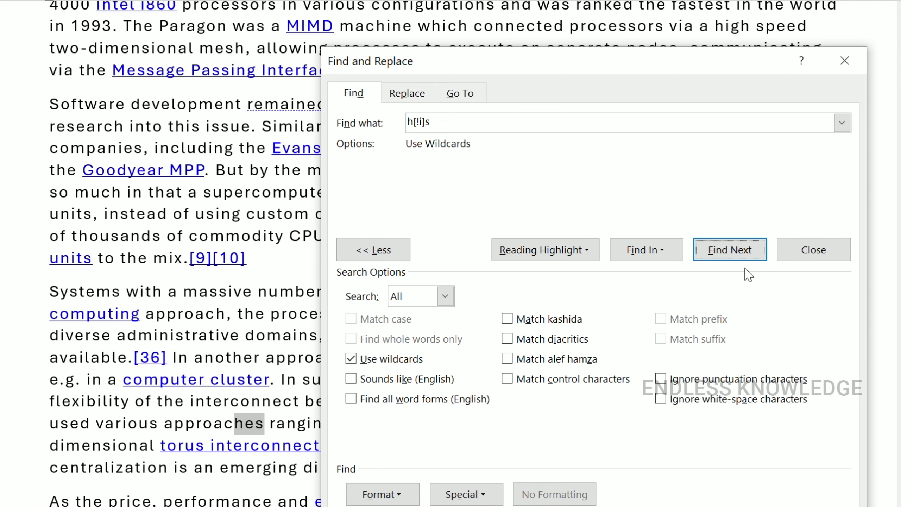
{"action": "left_click", "coordinate": [729, 250]}
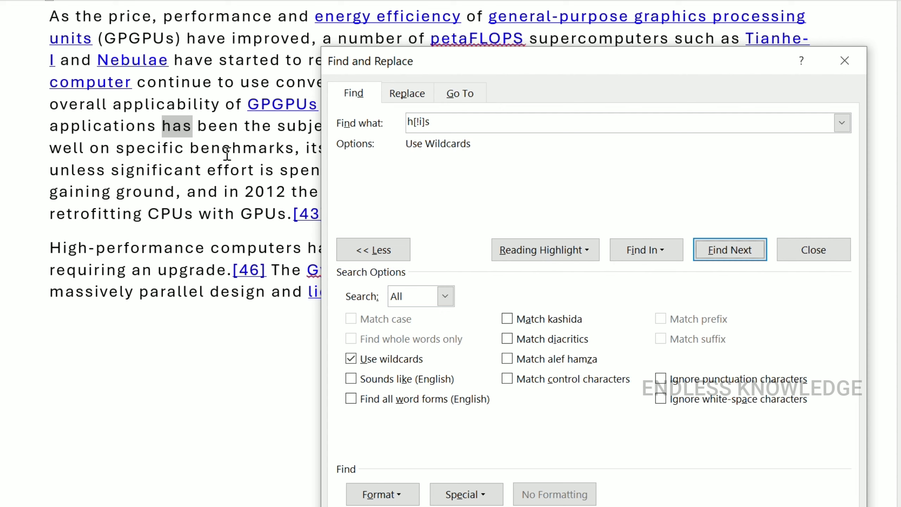
{"action": "left_click", "coordinate": [724, 249]}
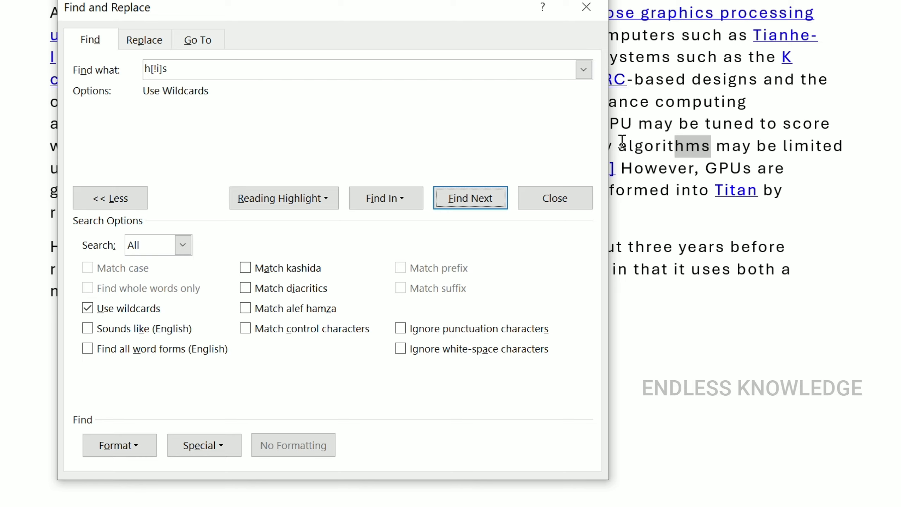
{"action": "left_click", "coordinate": [481, 198]}
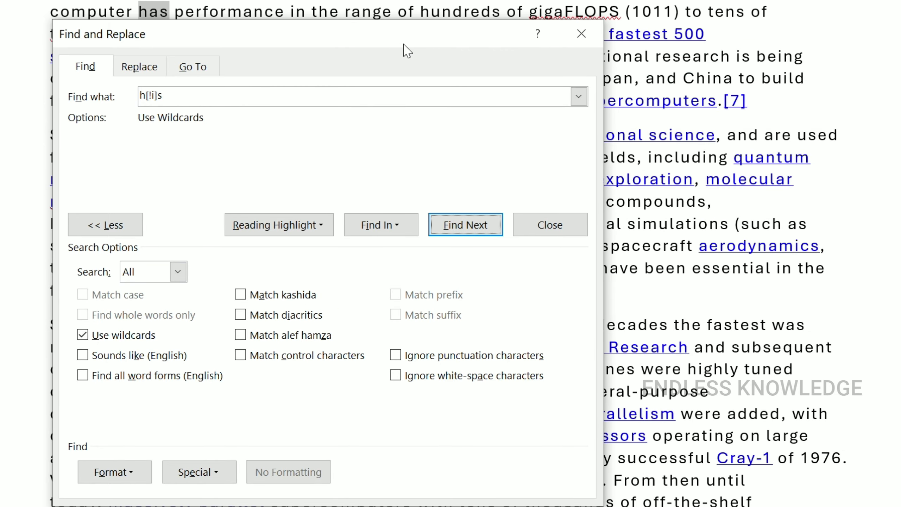
{"action": "left_click_drag", "start_coordinate": [402, 48], "coordinate": [595, 39]}
{"action": "left_click", "coordinate": [422, 461]}
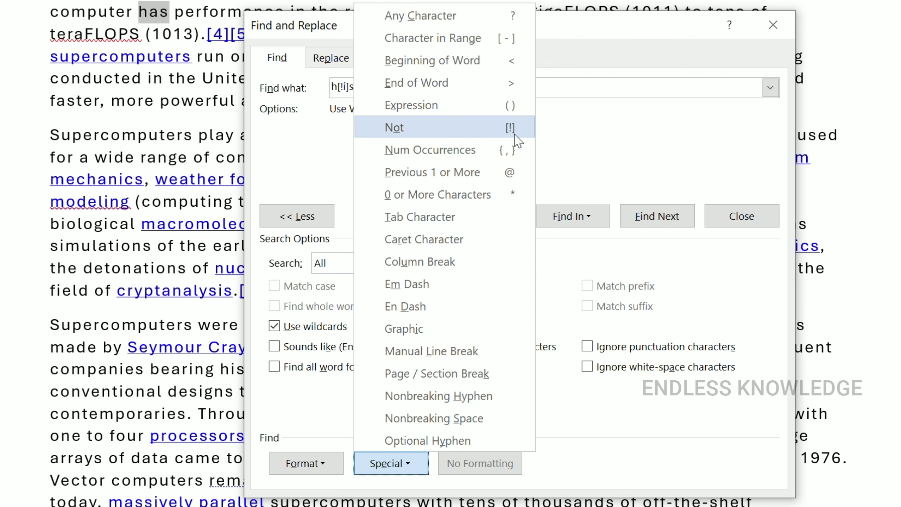
{"action": "left_click", "coordinate": [575, 149]}
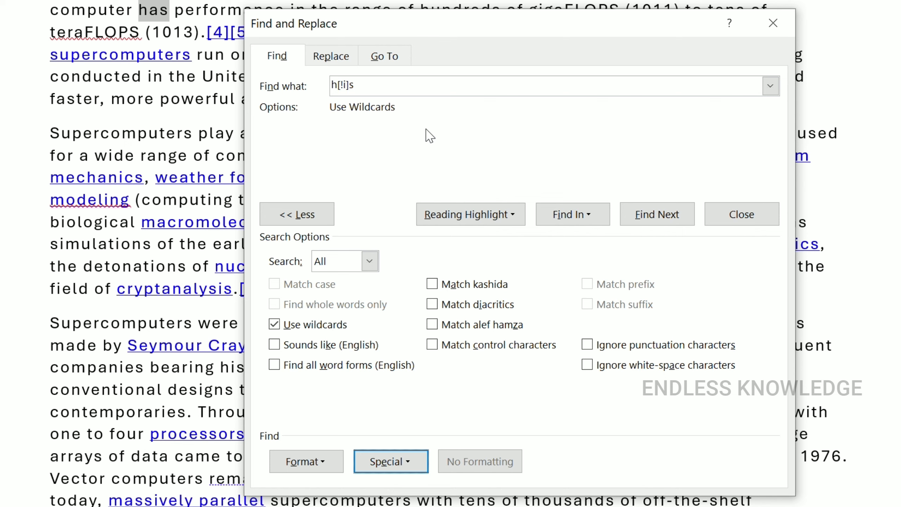
Step: Check the Beginning of Word and End of Word special characters and replace the search pattern with <con
{"action": "left_click", "coordinate": [387, 462]}
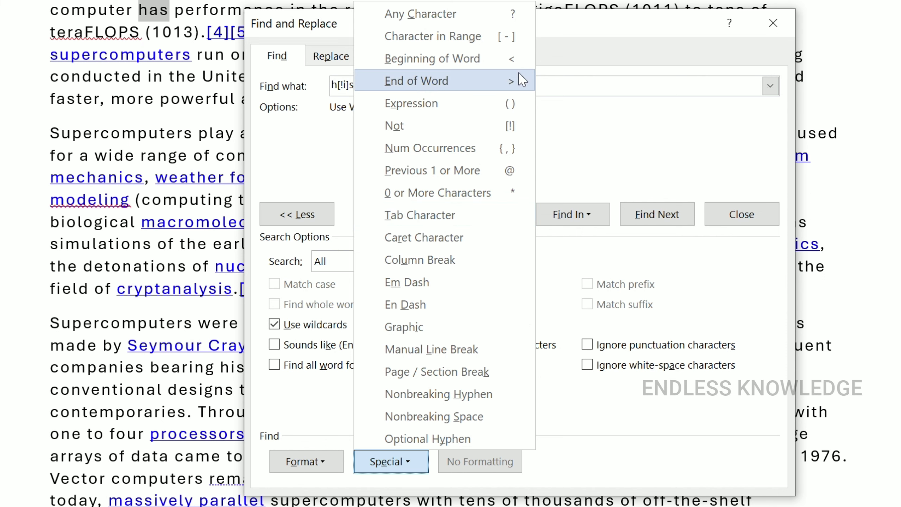
{"action": "left_click", "coordinate": [593, 151]}
{"action": "double_click", "coordinate": [337, 86]}
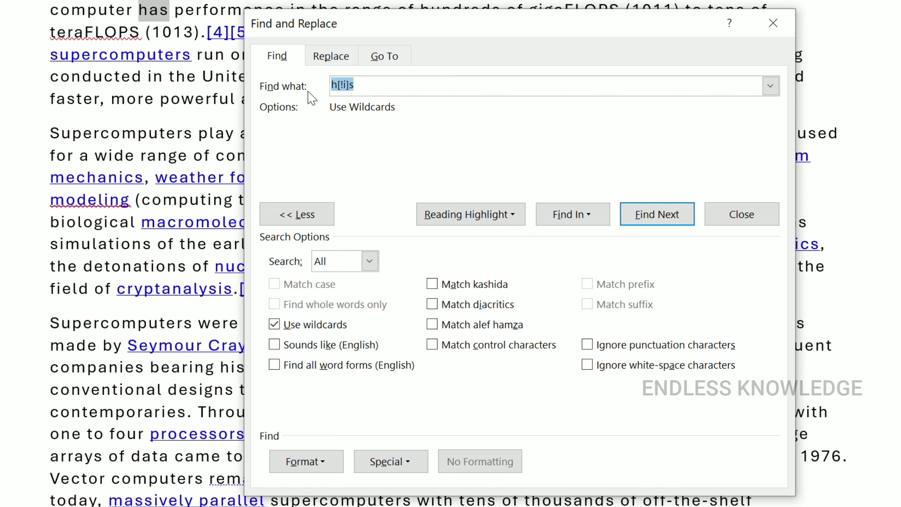
{"action": "key", "text": "BackSpace"}
{"action": "type", "text": "<"}
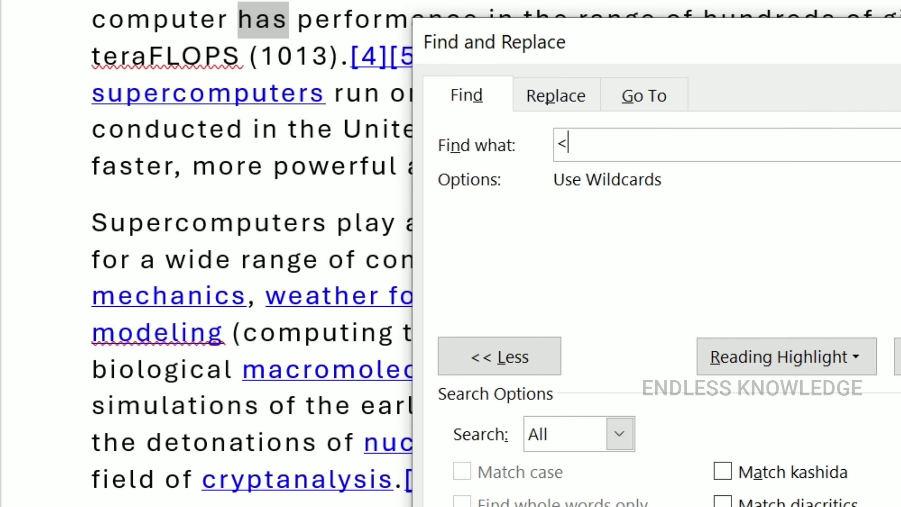
{"action": "type", "text": "con"}
Step: Find successive words beginning with con using the <con pattern, dismissing the end-of-search message
{"action": "key", "text": "Return"}
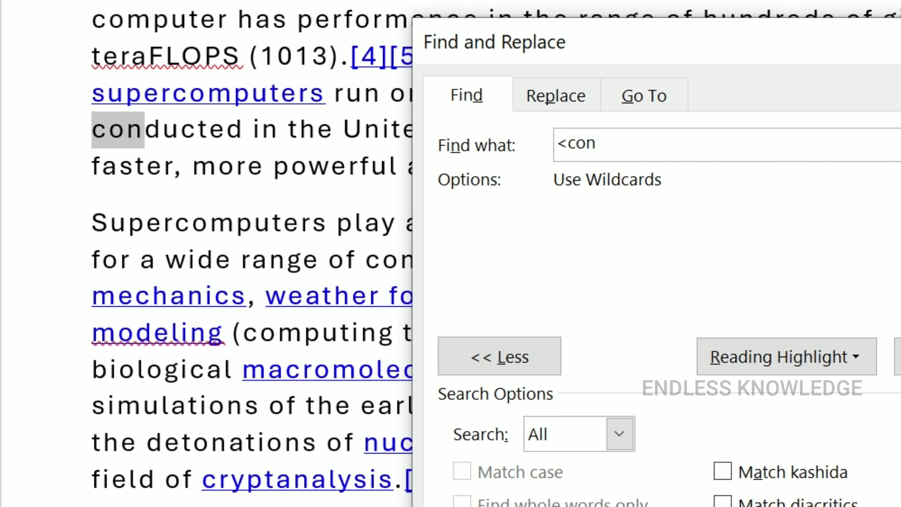
{"action": "key", "text": "Return"}
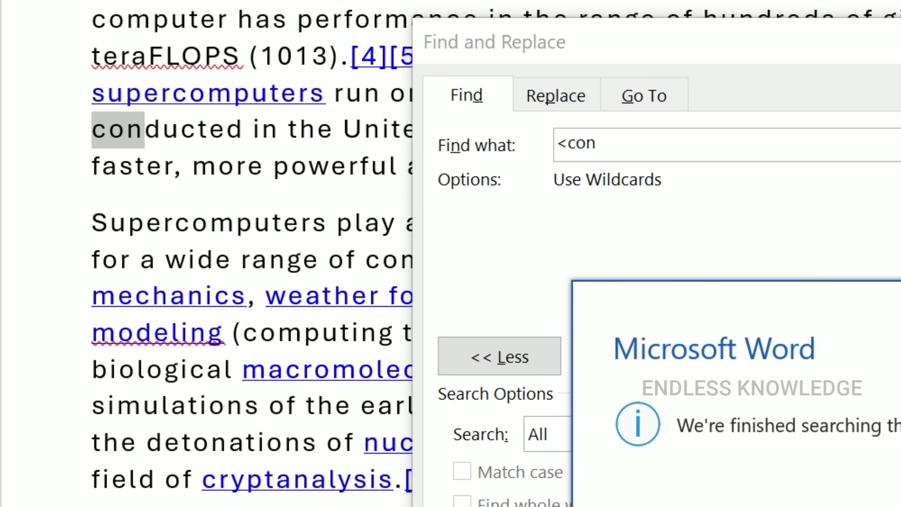
{"action": "key", "text": "Return"}
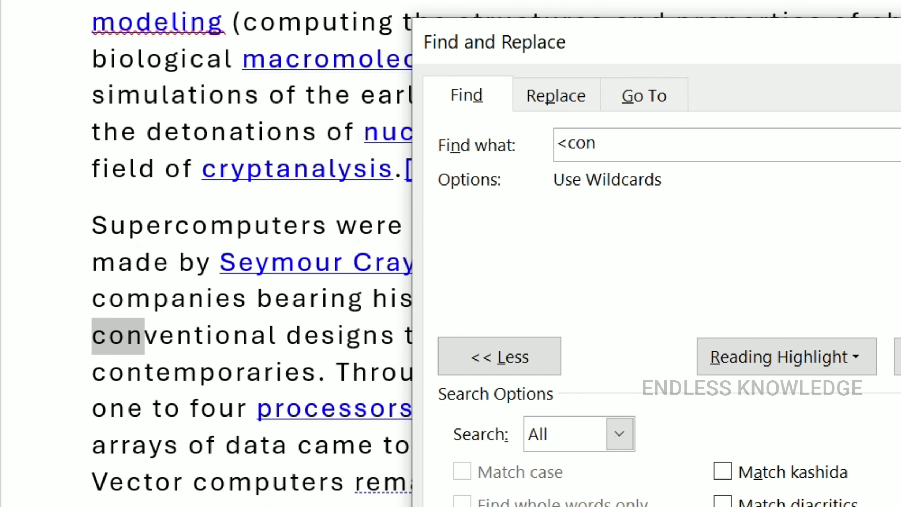
{"action": "key", "text": "Return"}
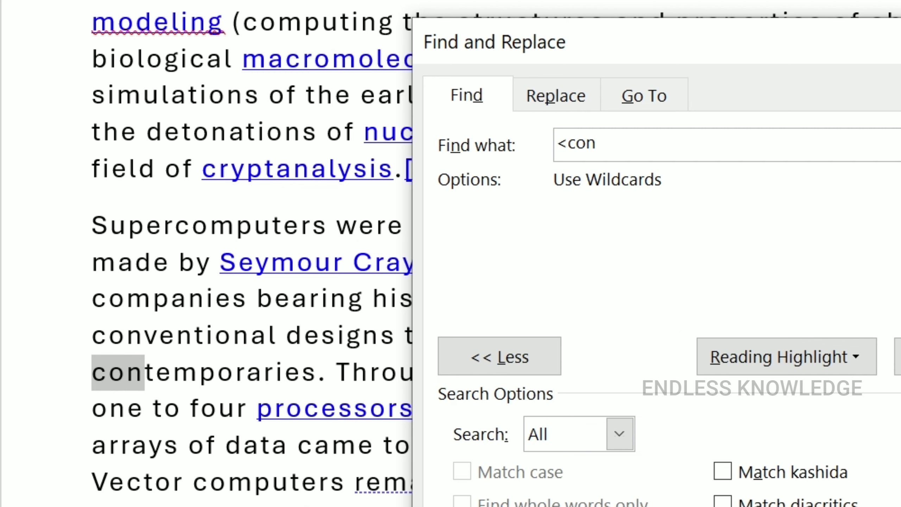
{"action": "key", "text": "Return"}
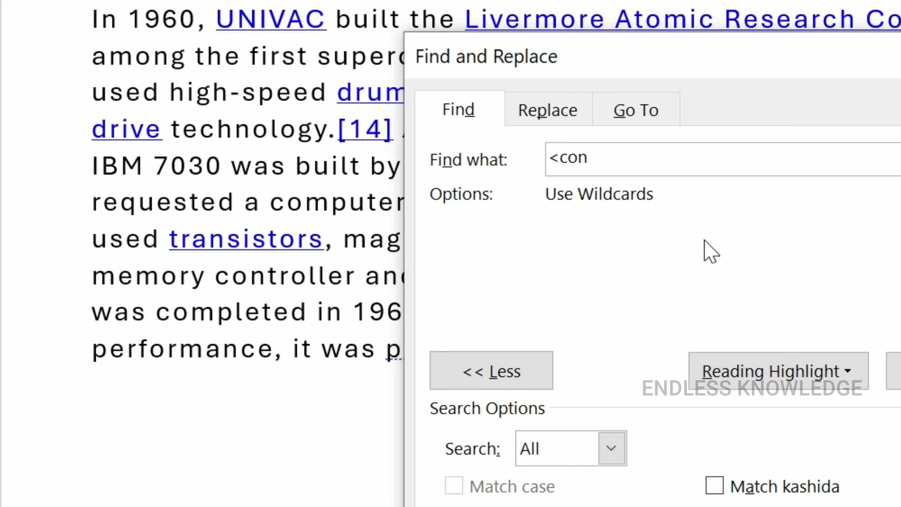
Step: Change the search pattern to tions> and go through successive matches at word endings, keeping the matched text uncovered
{"action": "left_click_drag", "start_coordinate": [611, 159], "coordinate": [539, 175]}
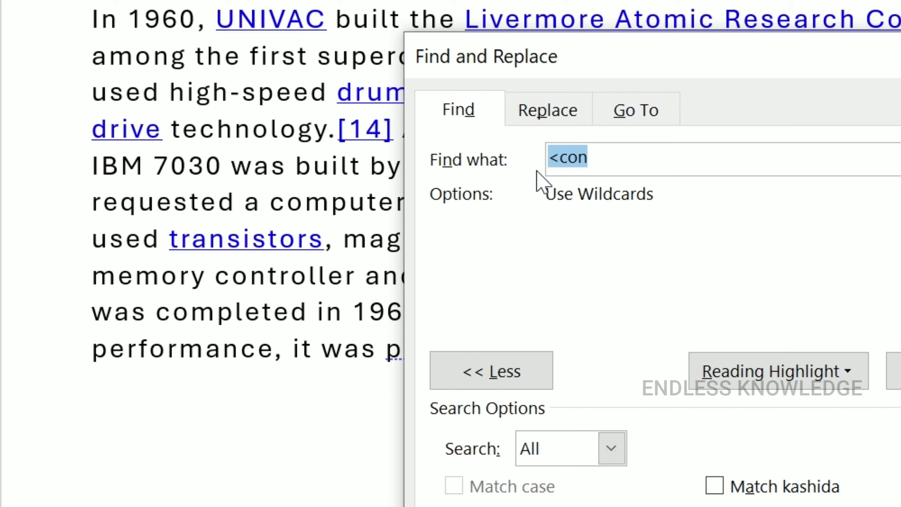
{"action": "type", "text": "tions"}
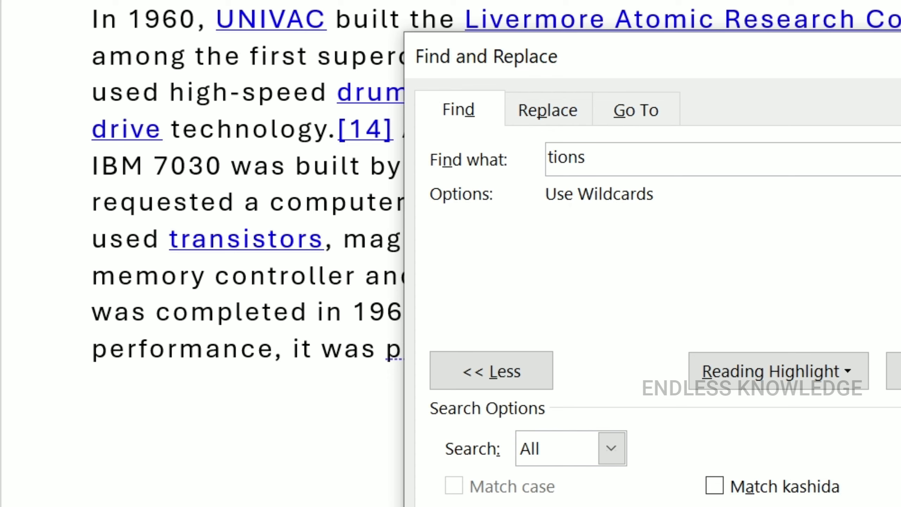
{"action": "type", "text": ">"}
{"action": "key", "text": "Return"}
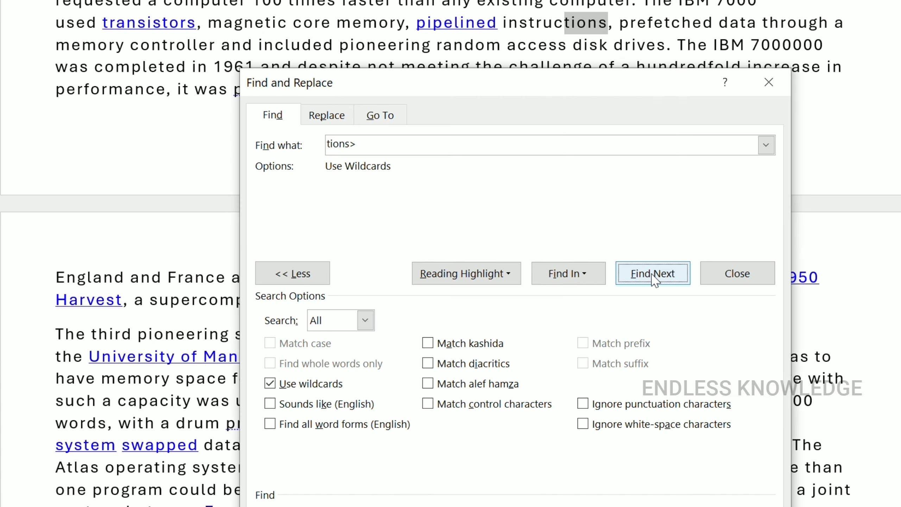
{"action": "left_click", "coordinate": [653, 273]}
{"action": "left_click", "coordinate": [653, 273]}
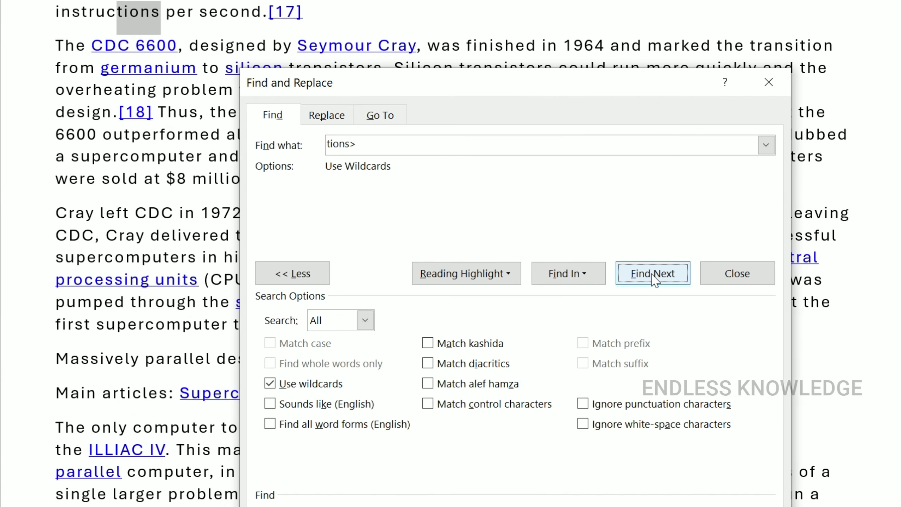
{"action": "left_click", "coordinate": [652, 273]}
{"action": "left_click", "coordinate": [653, 273]}
{"action": "left_click", "coordinate": [653, 276]}
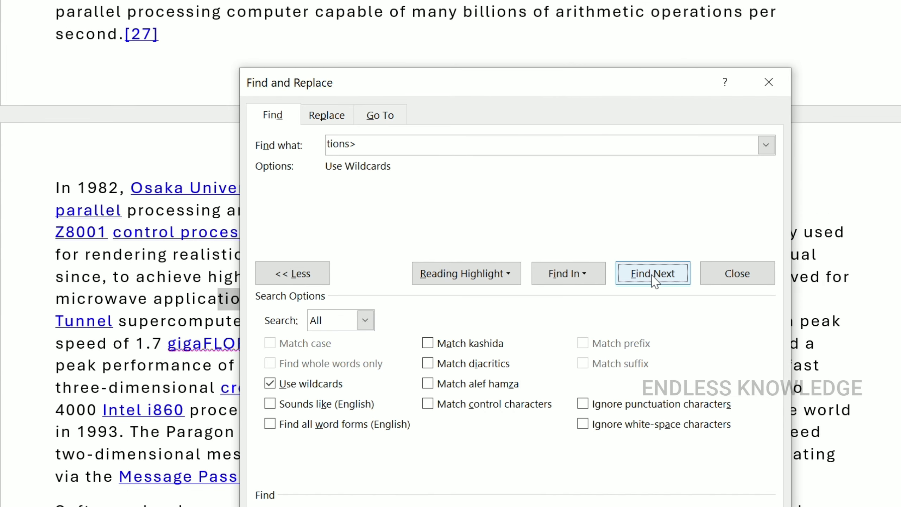
{"action": "left_click_drag", "start_coordinate": [532, 88], "coordinate": [640, 68]}
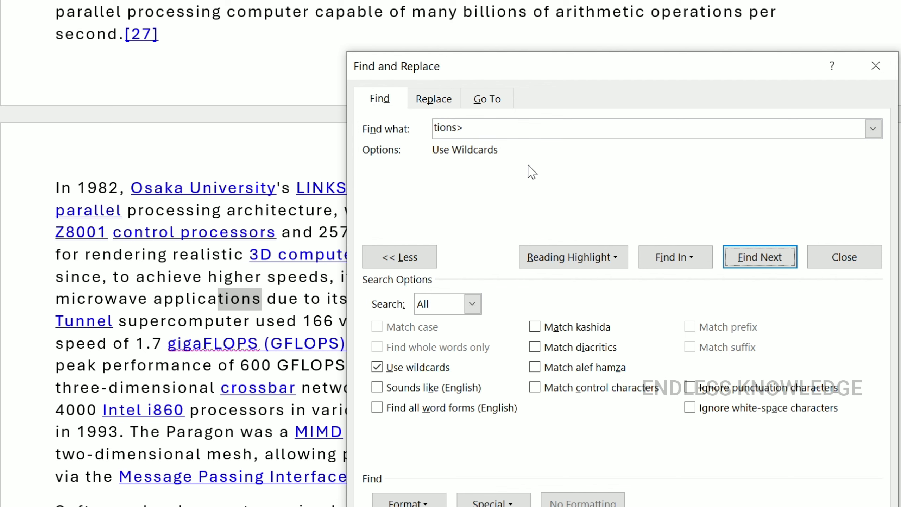
Step: Insert the Num Occurrences special code, replace the old text to form the pattern 70{2,}, and find its next match
{"action": "left_click", "coordinate": [510, 504]}
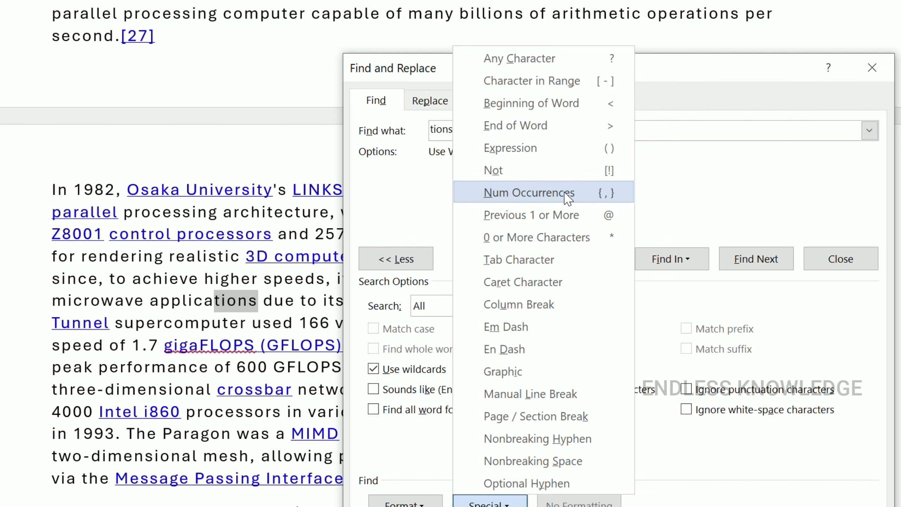
{"action": "left_click", "coordinate": [599, 195]}
{"action": "left_click_drag", "start_coordinate": [461, 130], "coordinate": [416, 129]}
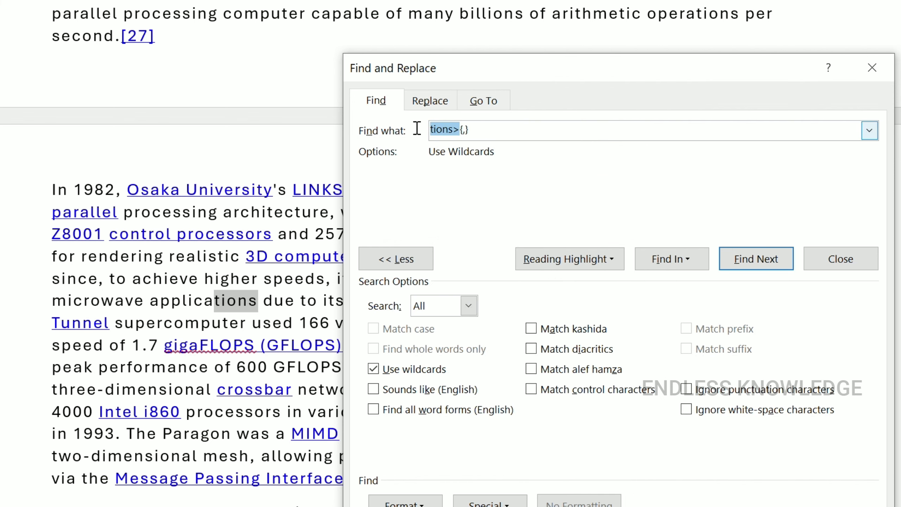
{"action": "key", "text": "BackSpace"}
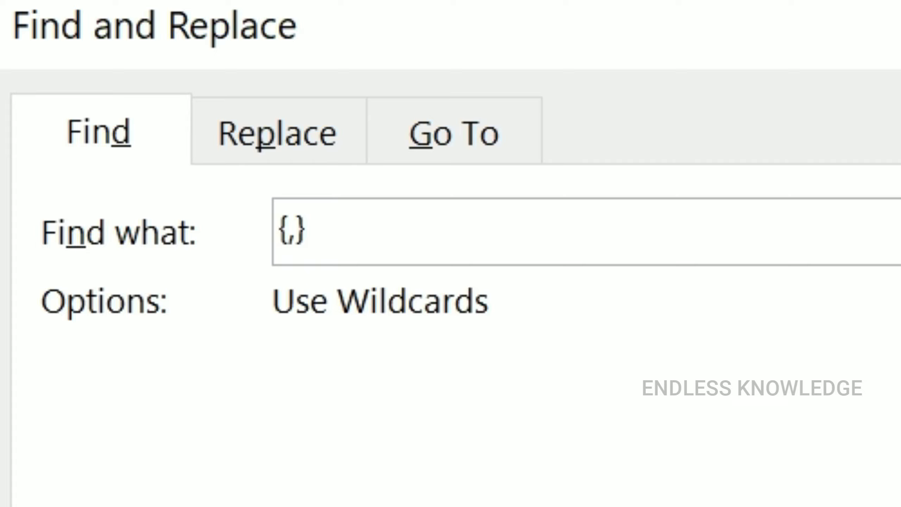
{"action": "type", "text": "70"}
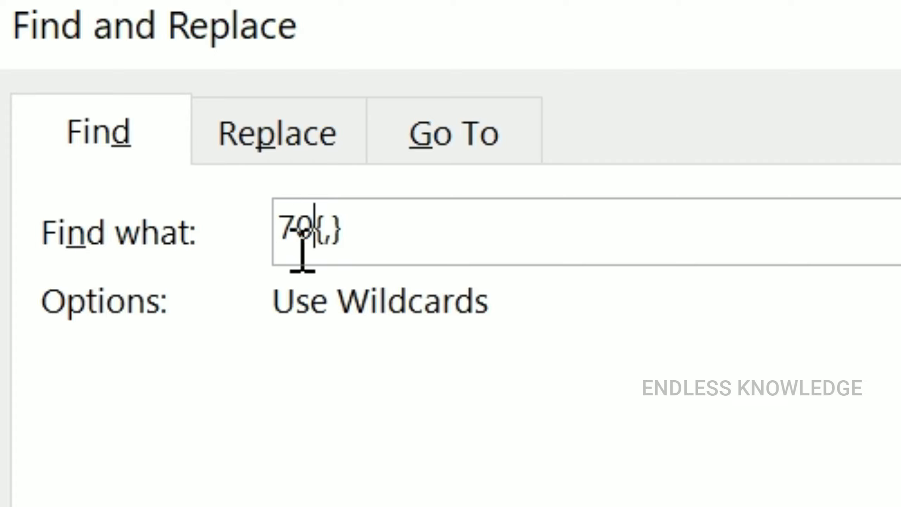
{"action": "left_click", "coordinate": [318, 233]}
{"action": "type", "text": "2"}
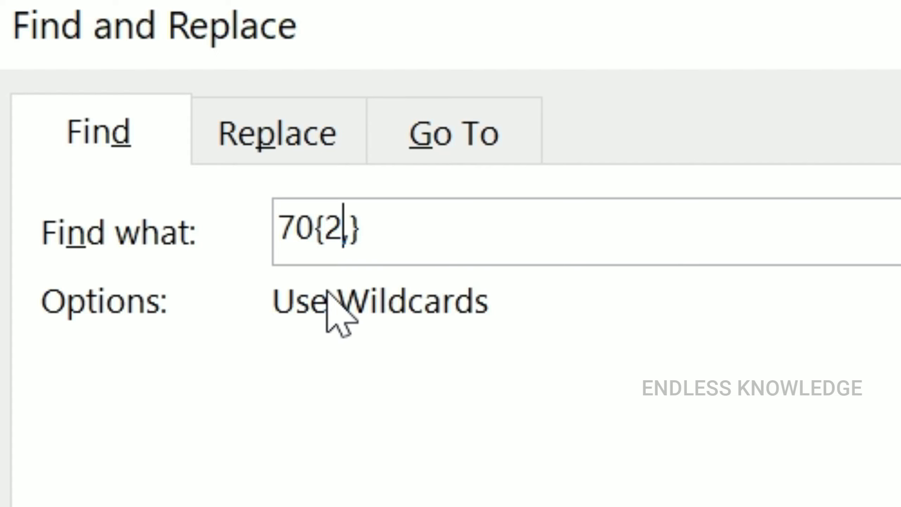
{"action": "key", "text": "Return"}
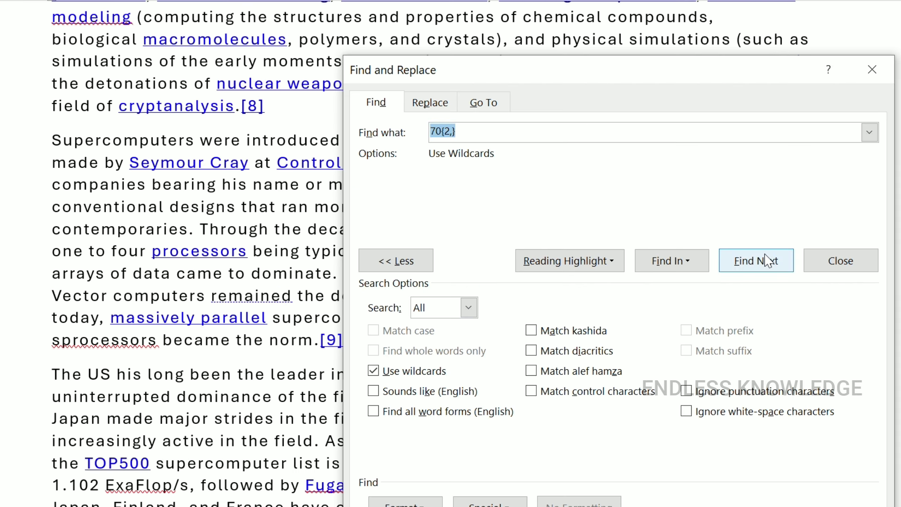
{"action": "left_click", "coordinate": [763, 261]}
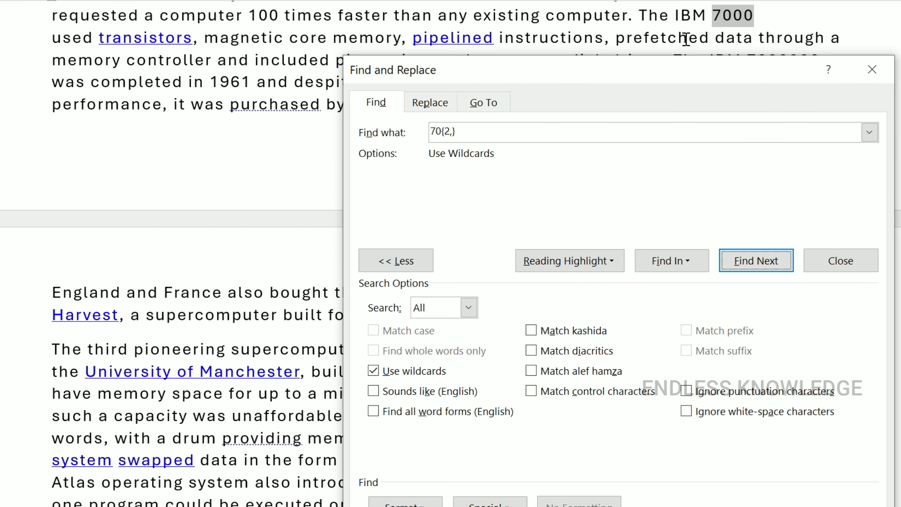
Step: Change the occurrence range to 3,5, giving 70{3,5}, and find the next match in the document
{"action": "left_click_drag", "start_coordinate": [454, 131], "coordinate": [444, 132]}
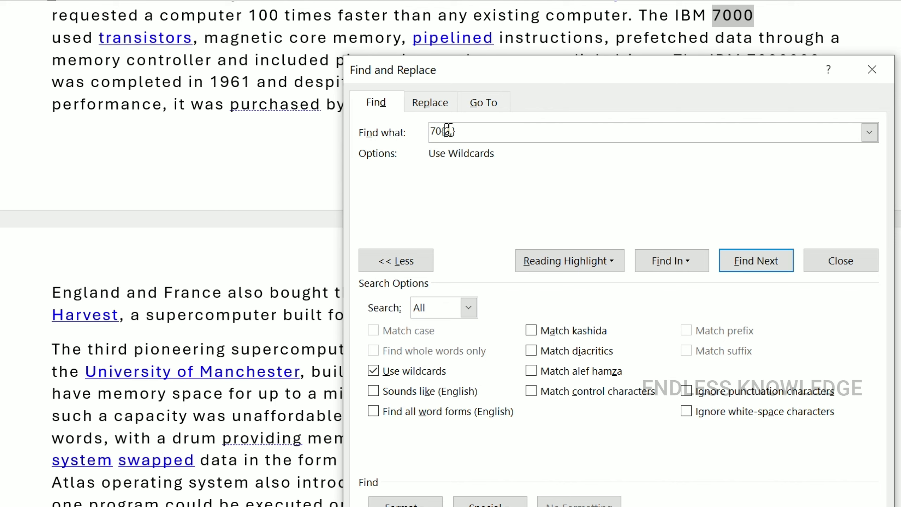
{"action": "type", "text": "3,5"}
{"action": "left_click", "coordinate": [762, 273]}
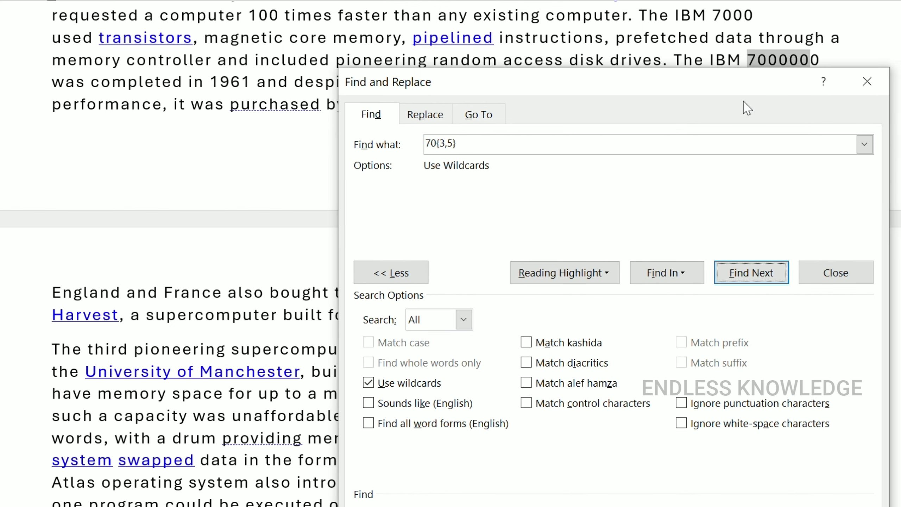
{"action": "left_click_drag", "start_coordinate": [751, 93], "coordinate": [776, 102]}
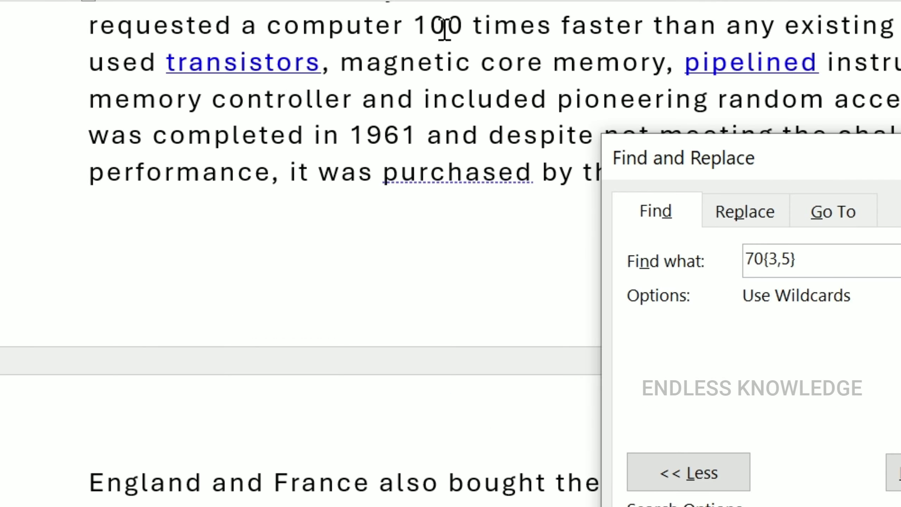
Step: Change the search pattern to 10{2,} and find the next matches in the document
{"action": "left_click", "coordinate": [748, 259]}
{"action": "key", "text": "Delete"}
{"action": "type", "text": "1"}
{"action": "left_click", "coordinate": [785, 262]}
{"action": "key", "text": "Delete"}
{"action": "key", "text": "BackSpace"}
{"action": "type", "text": "2"}
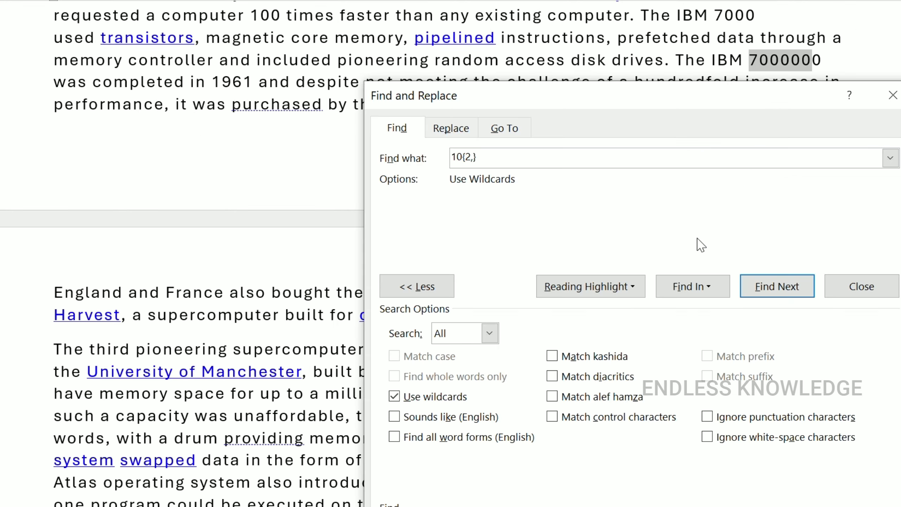
{"action": "left_click", "coordinate": [777, 286]}
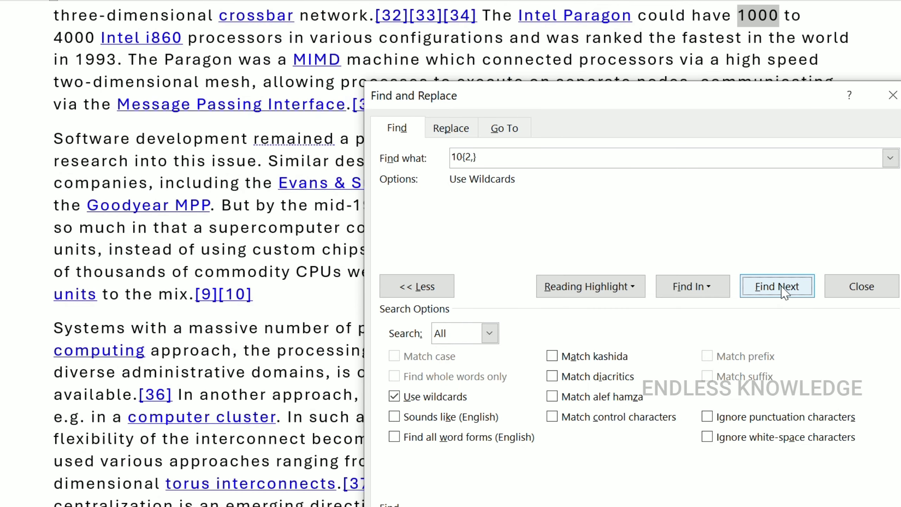
{"action": "left_click", "coordinate": [777, 286]}
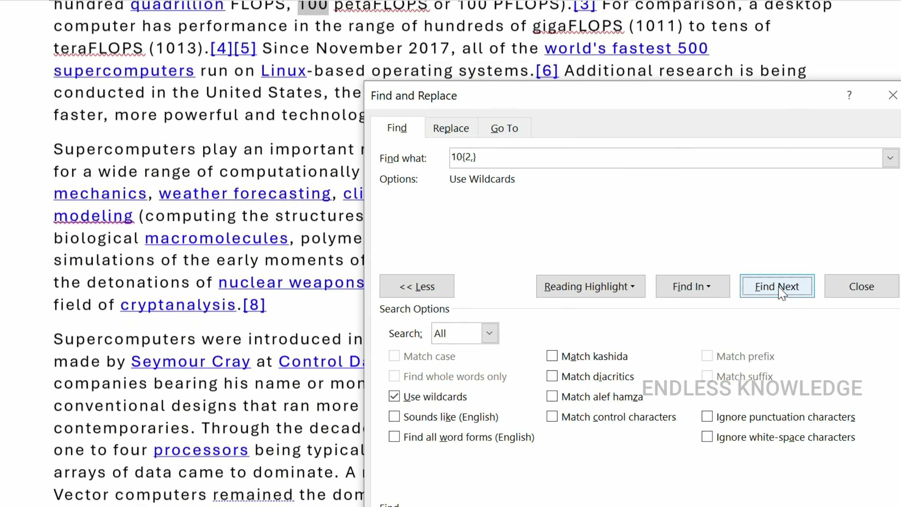